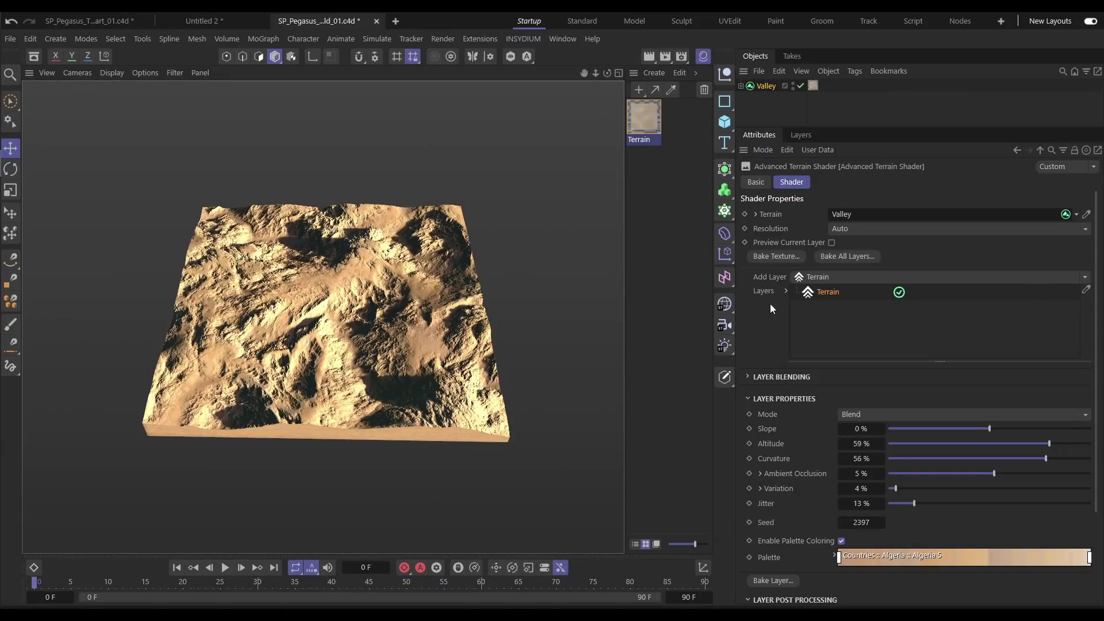
Select the Valley terrain object in the Object Manager to show its Add Operator settings.
left_click(777, 91)
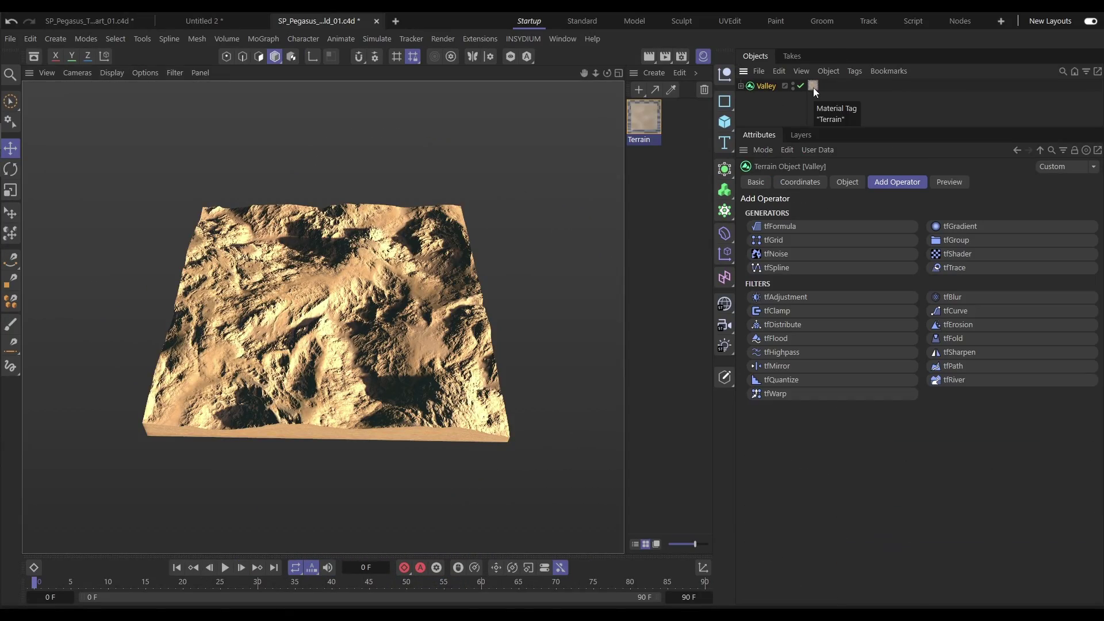
In the Terrain material's Advanced Terrain Shader, delete the Terrain layer and add a fresh one.
left_click(649, 114)
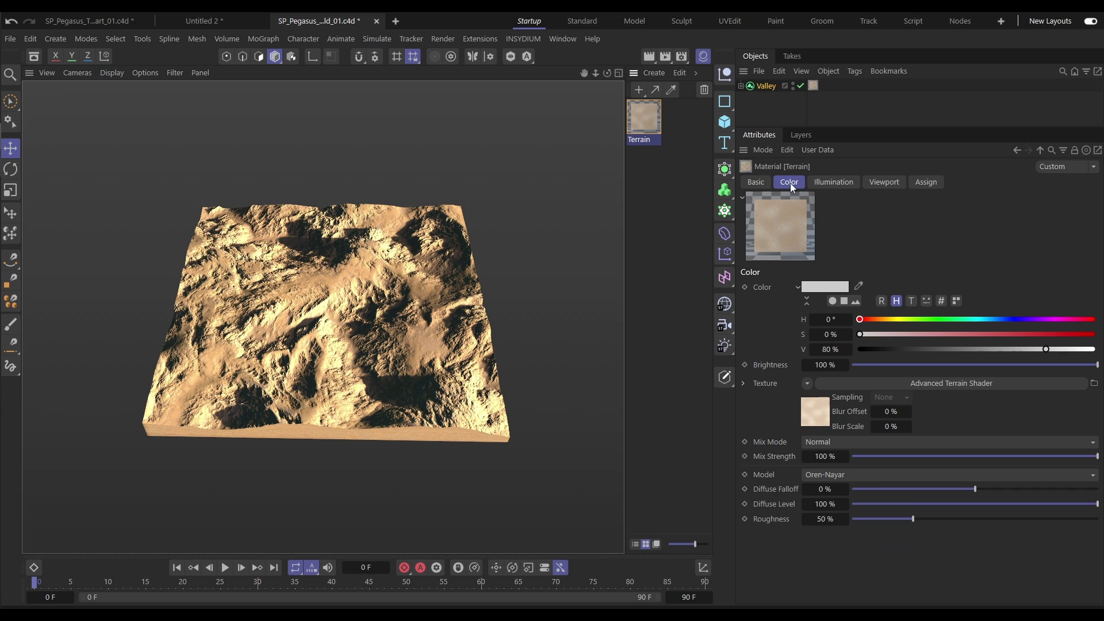
left_click(816, 409)
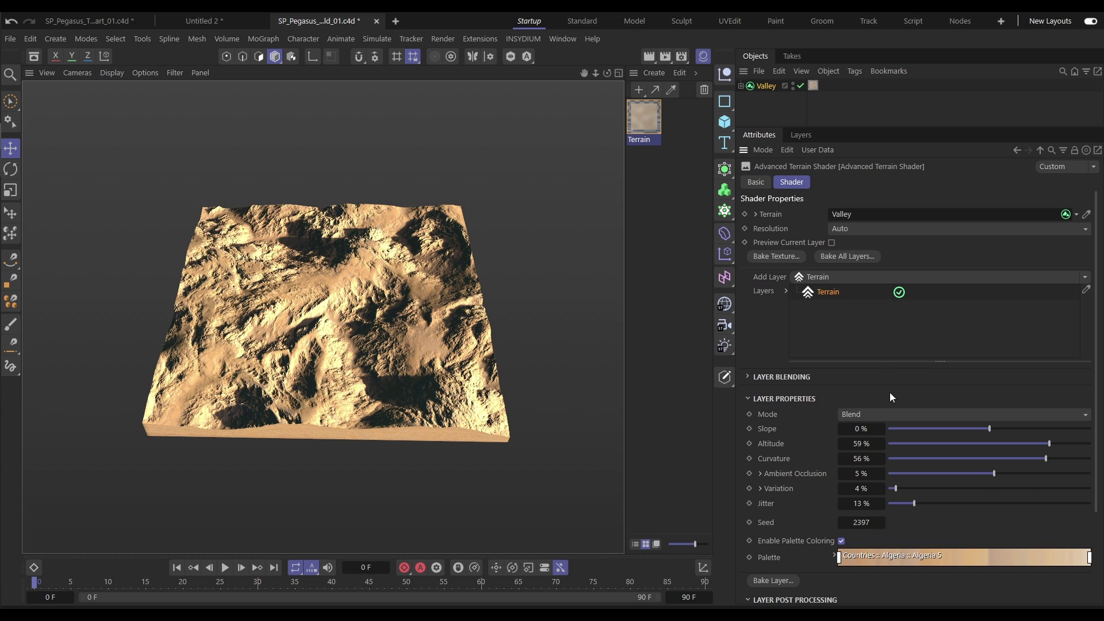
left_click(1085, 277)
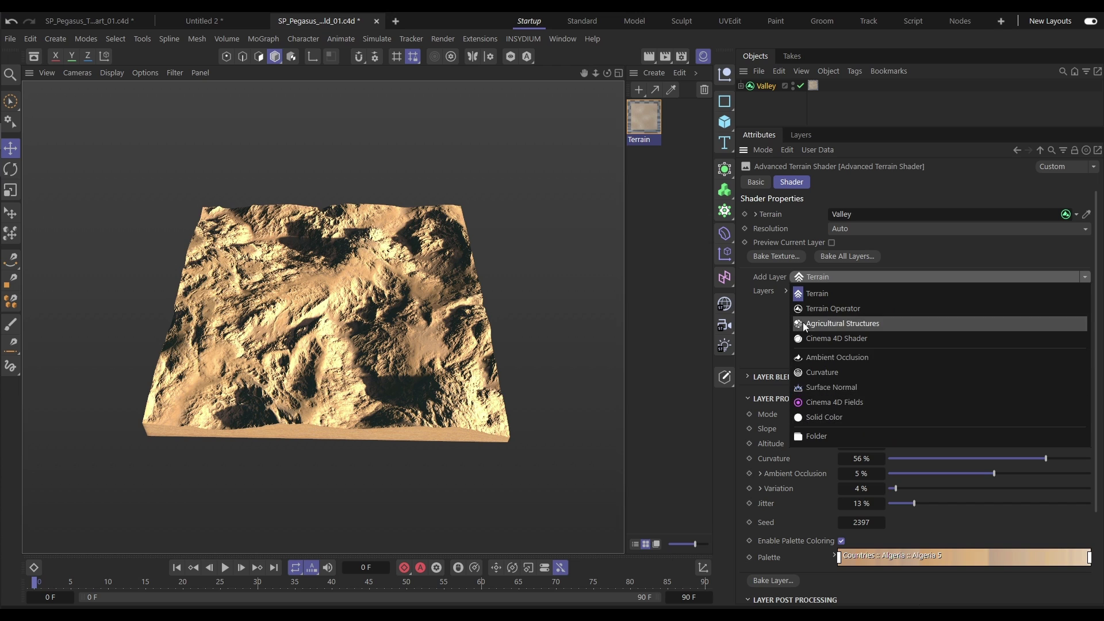
left_click(788, 316)
key("Delete")
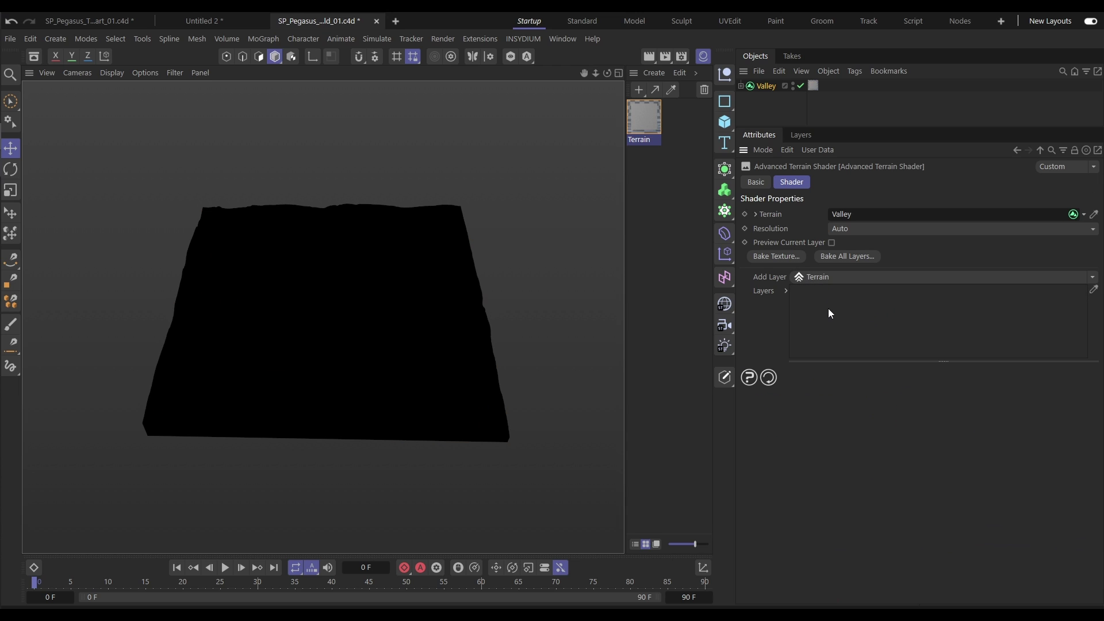
left_click(879, 279)
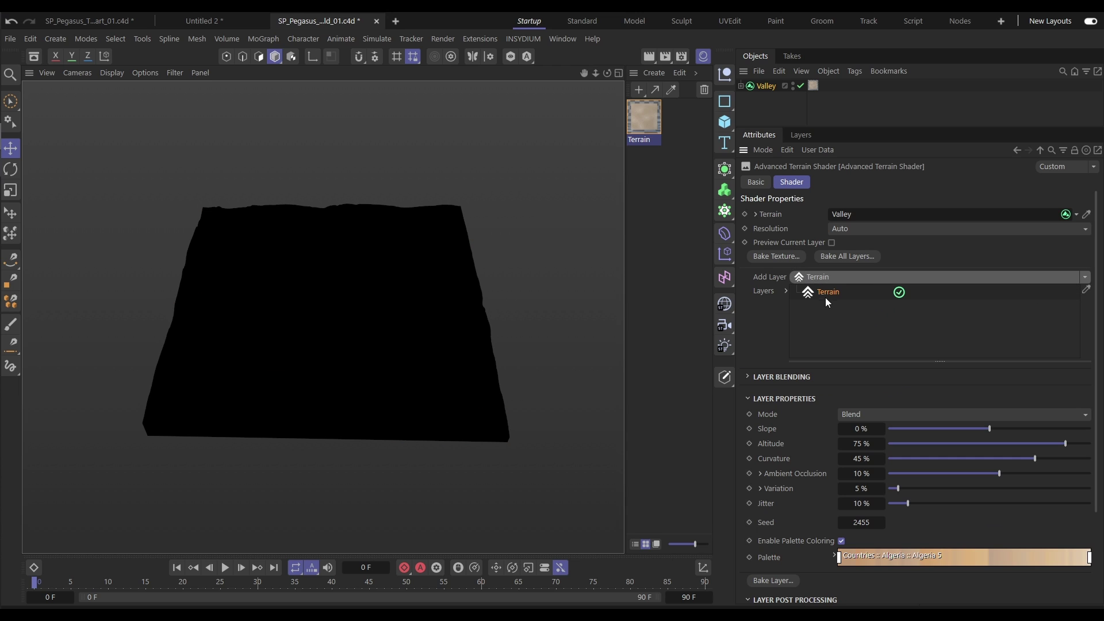
Turn off palette colouring and zero Curvature, Ambient Occlusion, Variation and Jitter.
left_click(842, 541)
left_click(861, 459)
type("0")
key("Tab")
type("0")
key("Tab")
type("0")
key("Tab")
type("0")
key("Return")
Set Altitude 36%, Curvature 46%, Ambient Occlusion 5%, Variation 2% and Jitter 13%.
left_click_drag(1066, 444, 1091, 444)
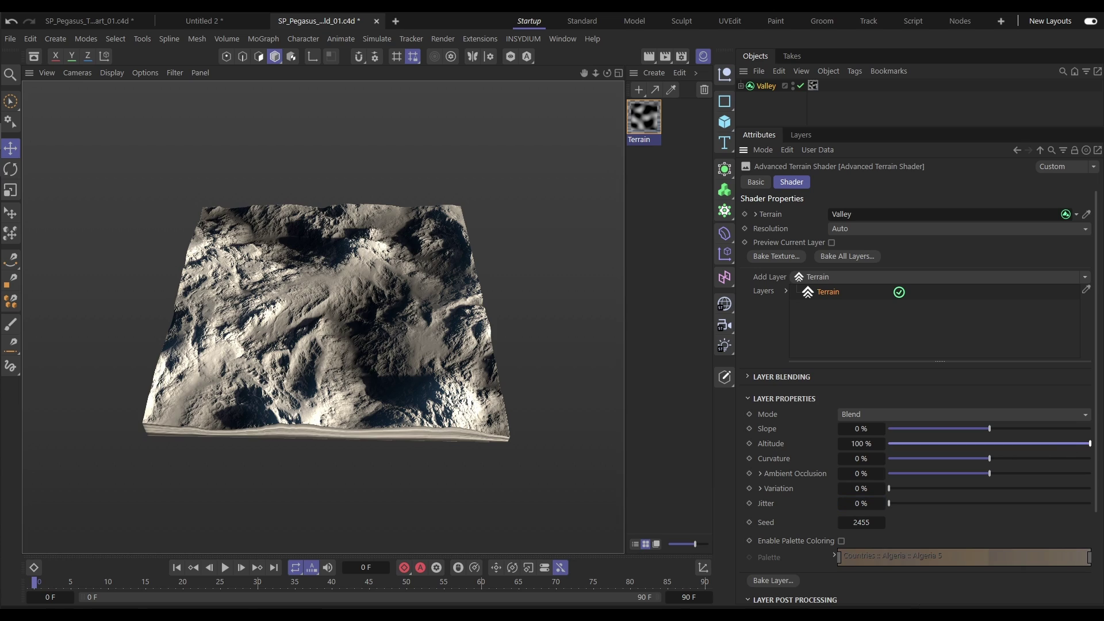
mouse_move(330, 323)
left_mouse_down("alt")
mouse_move(453, 247)
mouse_move(348, 288)
mouse_move(323, 310)
mouse_move(322, 337)
left_mouse_up("alt")
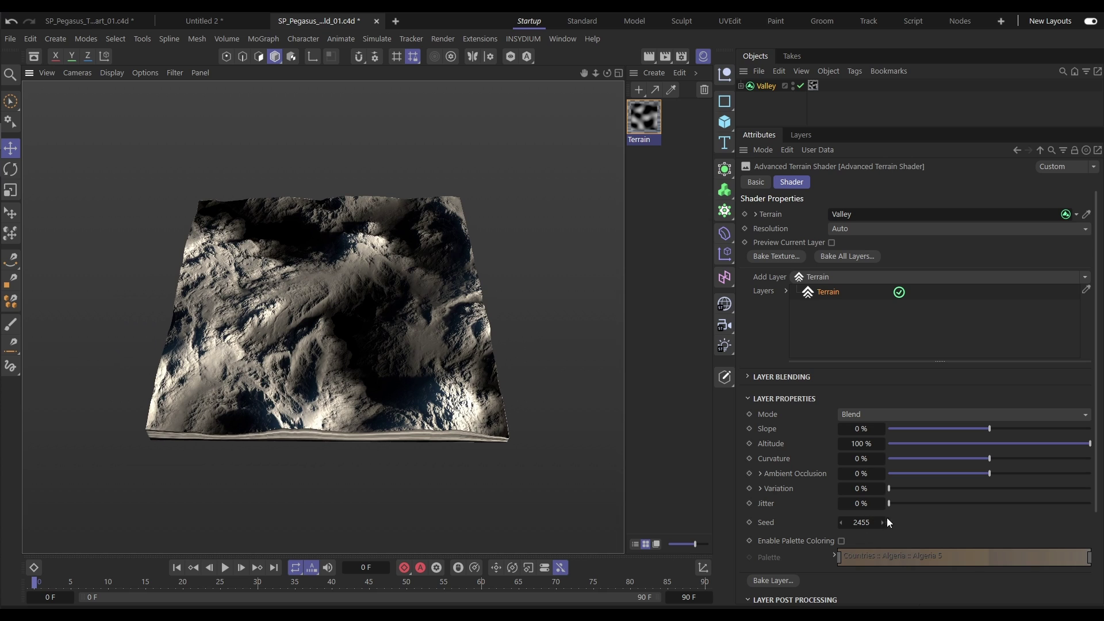
left_click(1025, 444)
left_click(1028, 459)
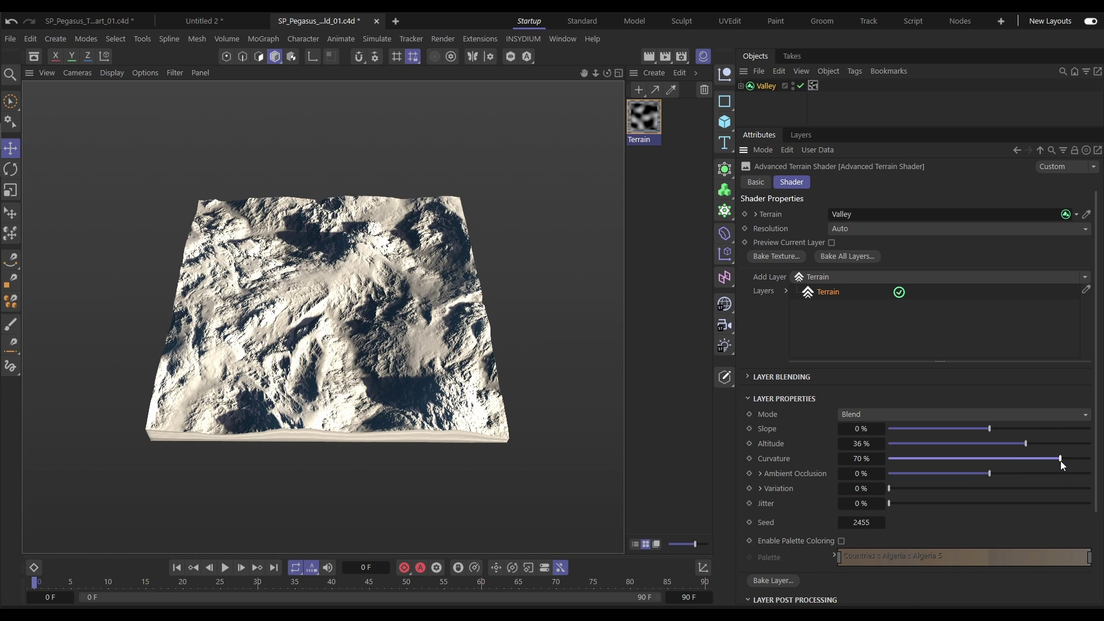
left_click_drag(1060, 461, 999, 458)
left_click(1054, 474)
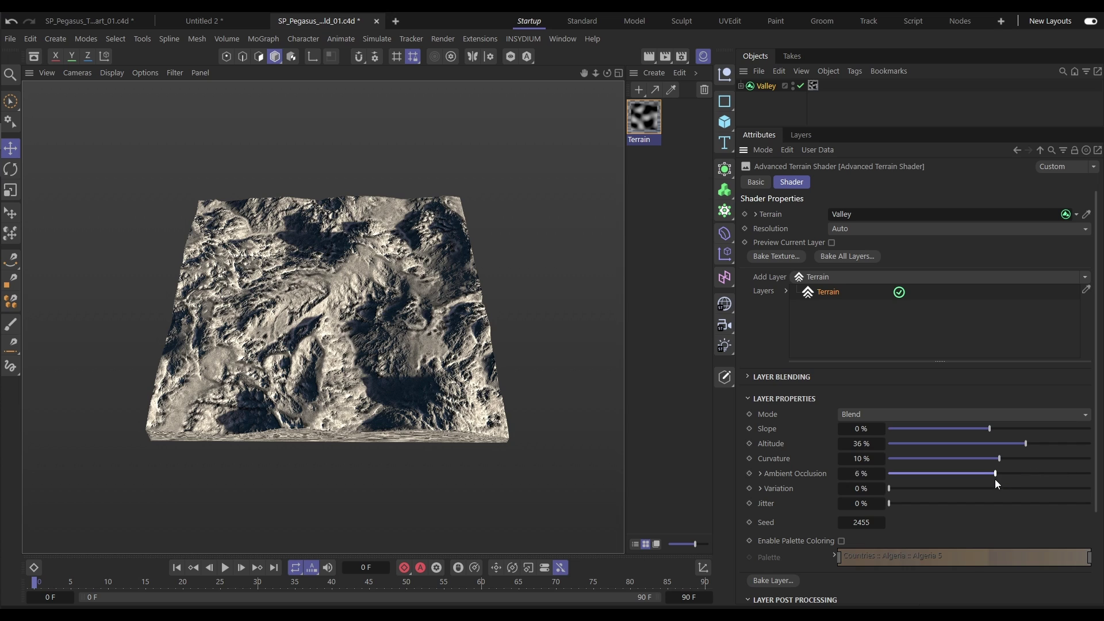
left_click(901, 489)
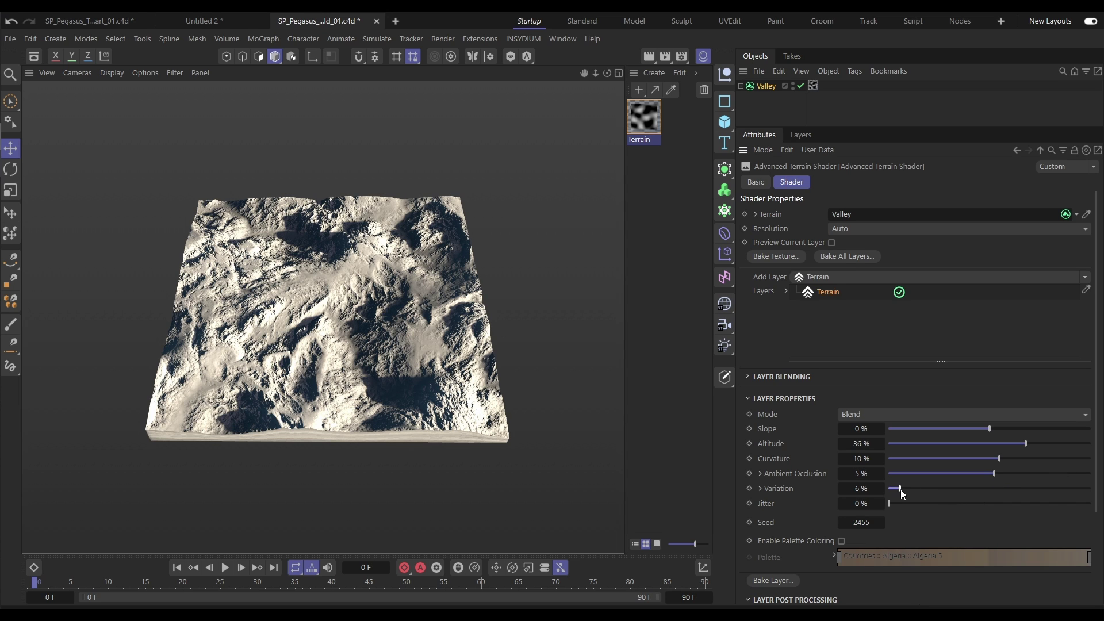
mouse_move(892, 505)
left_mouse_down()
mouse_move(916, 507)
mouse_move(891, 489)
left_mouse_up()
left_click_drag(1000, 459, 1050, 460)
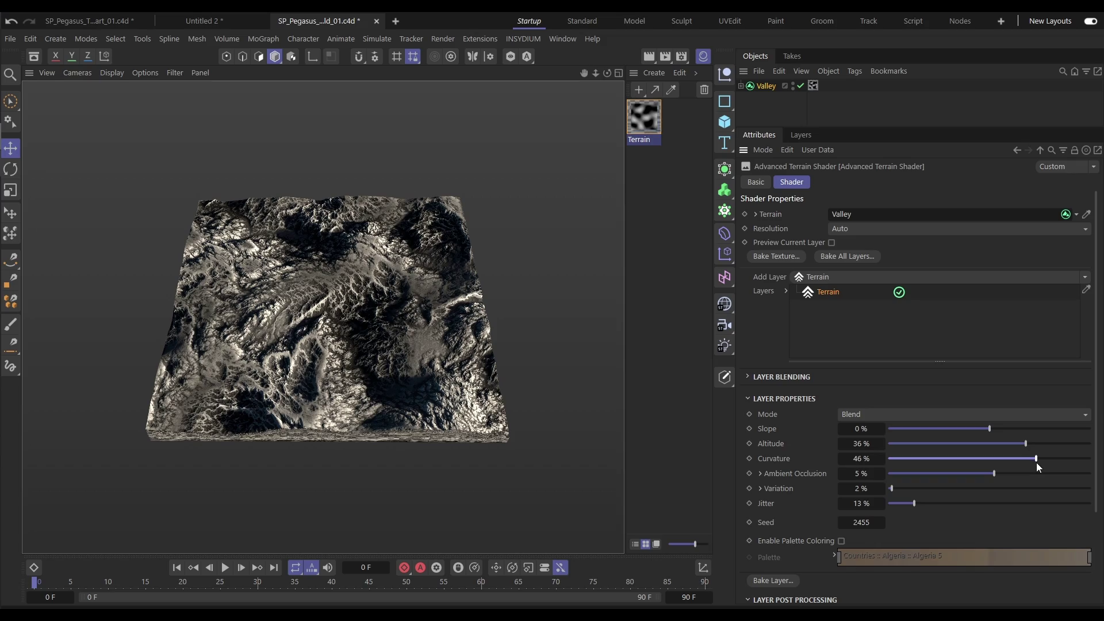
Re-enable palette colouring on the Terrain layer and inspect the result.
scroll(349, 355, "up", 5)
mouse_move(358, 346)
left_mouse_down("alt")
mouse_move(301, 310)
mouse_move(361, 336)
left_mouse_up("alt")
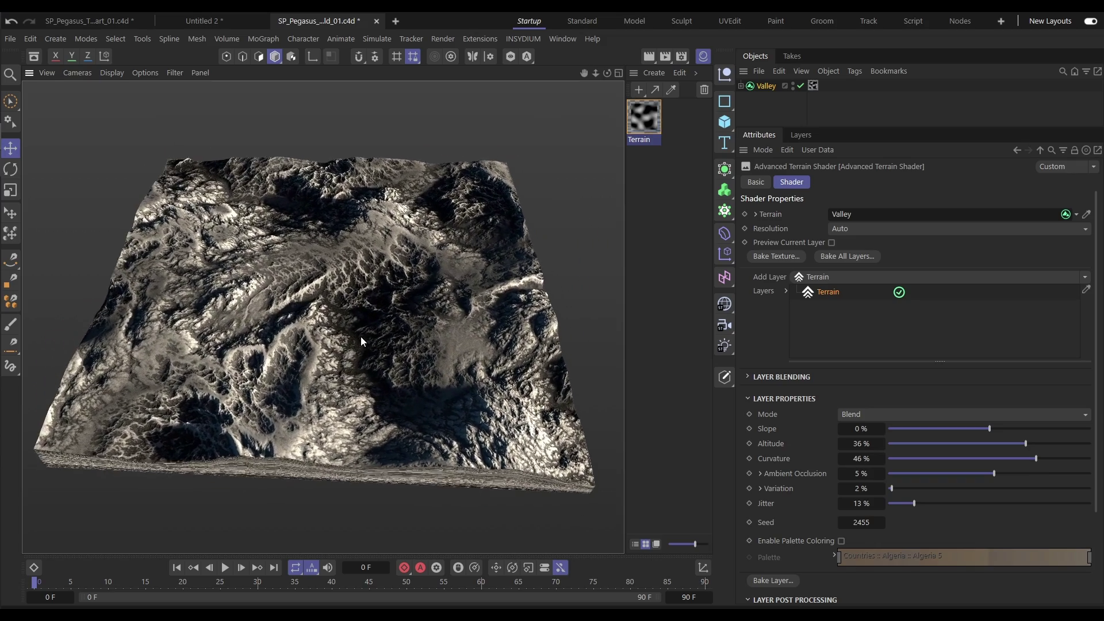
left_click(842, 541)
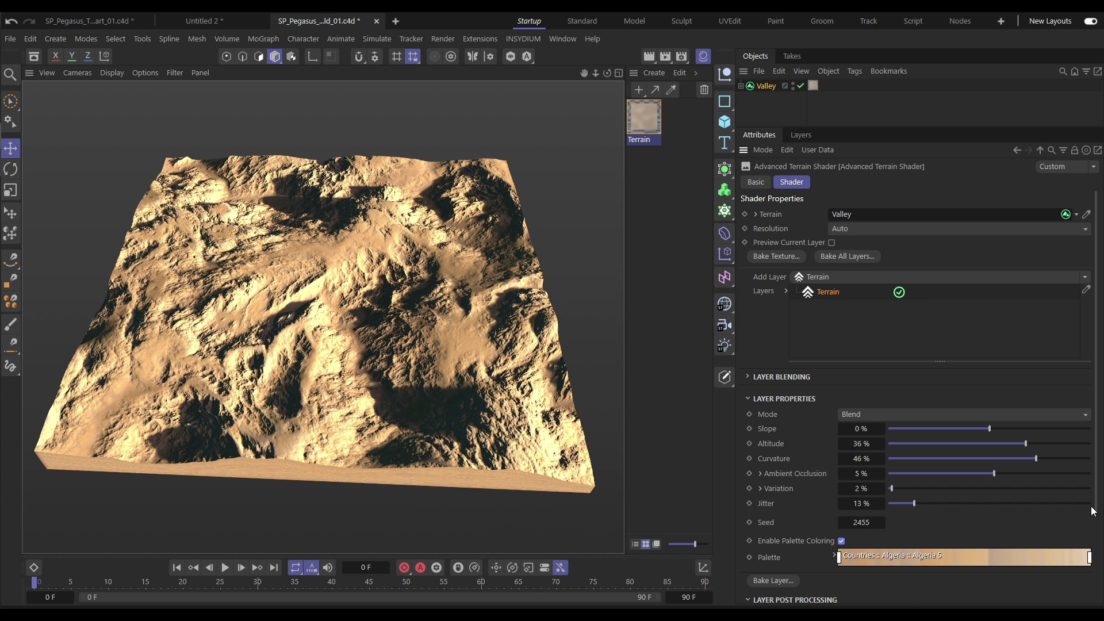
scroll(1098, 507, "down", 4)
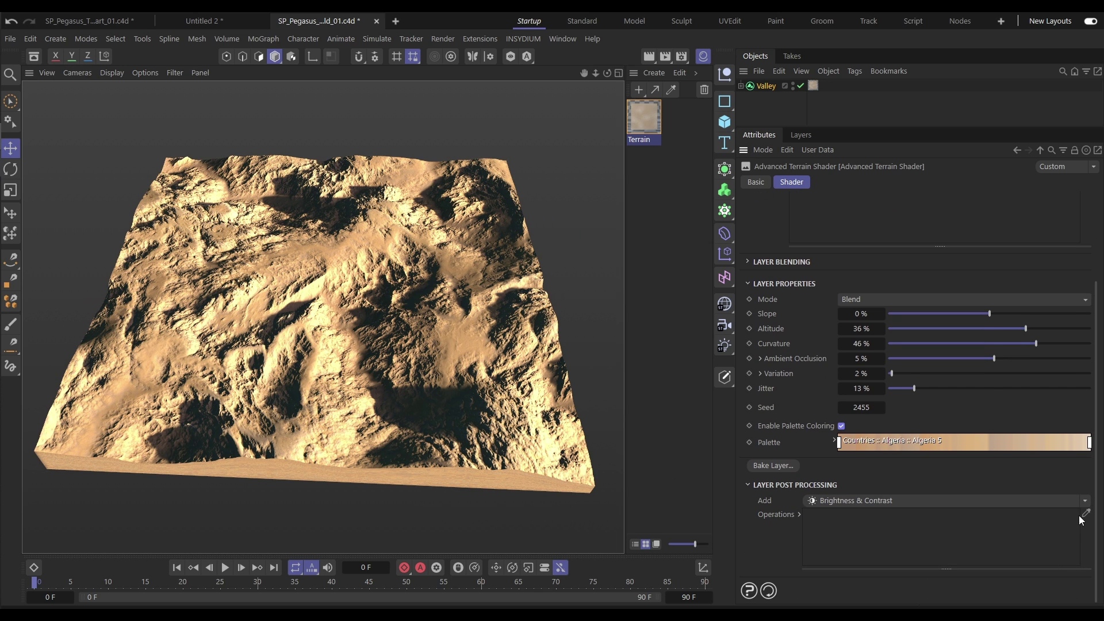
Add a Normalize post-processing operation to the Terrain layer.
left_click(1085, 502)
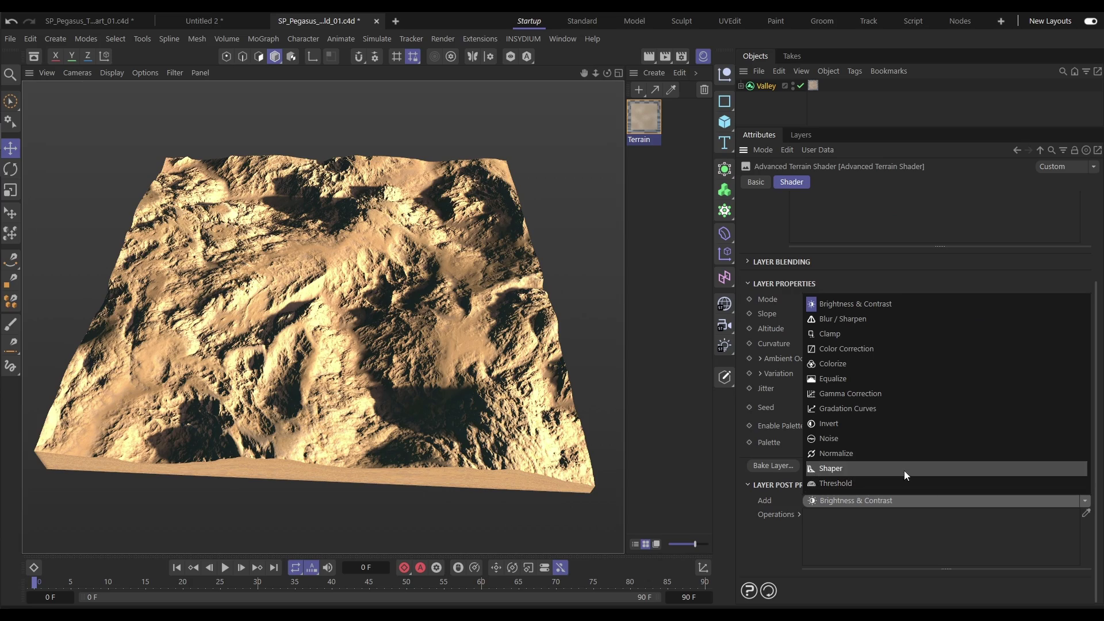
left_click(862, 455)
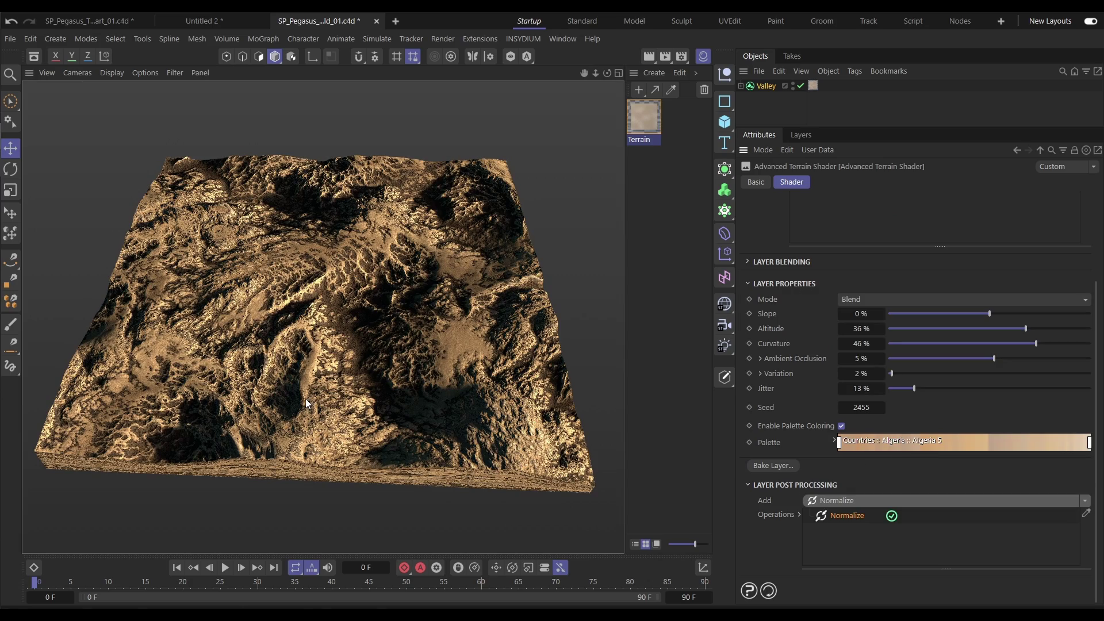
left_click_drag(327, 318, 482, 308, "alt")
Toggle the viewport between untextured and textured shading to inspect the terrain.
key("n")
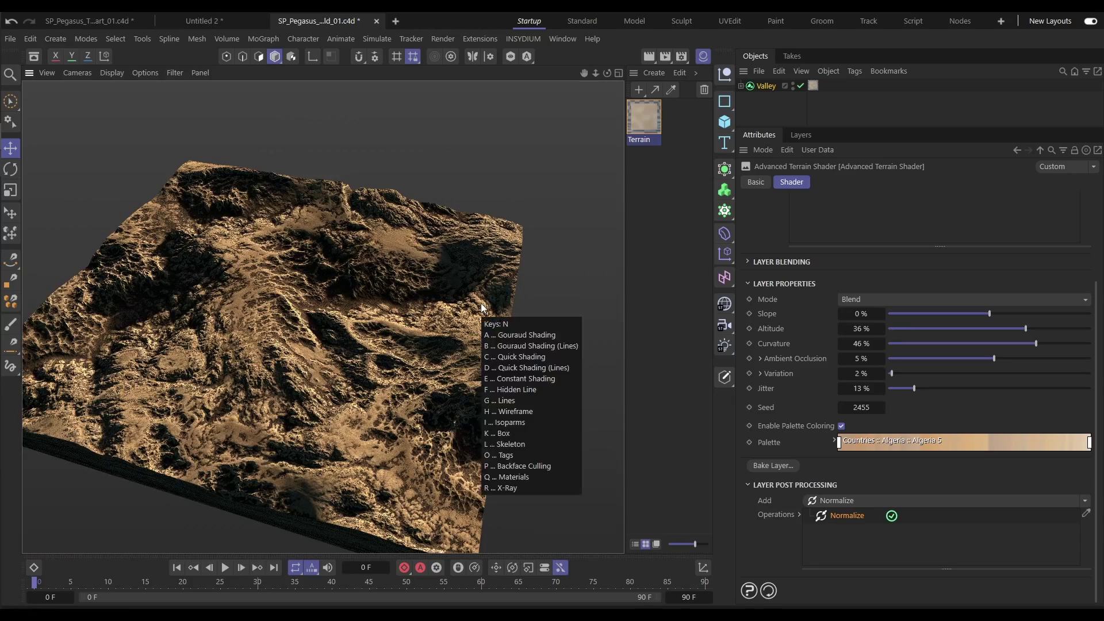
key("c")
key("n")
key("a")
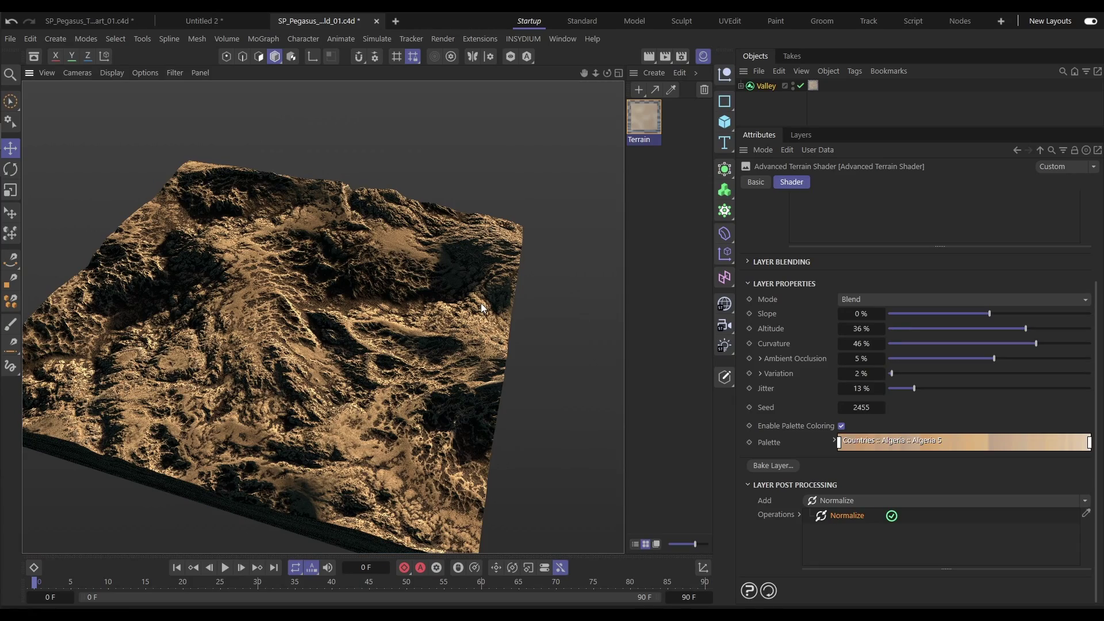
left_click_drag(380, 342, 219, 331, "alt")
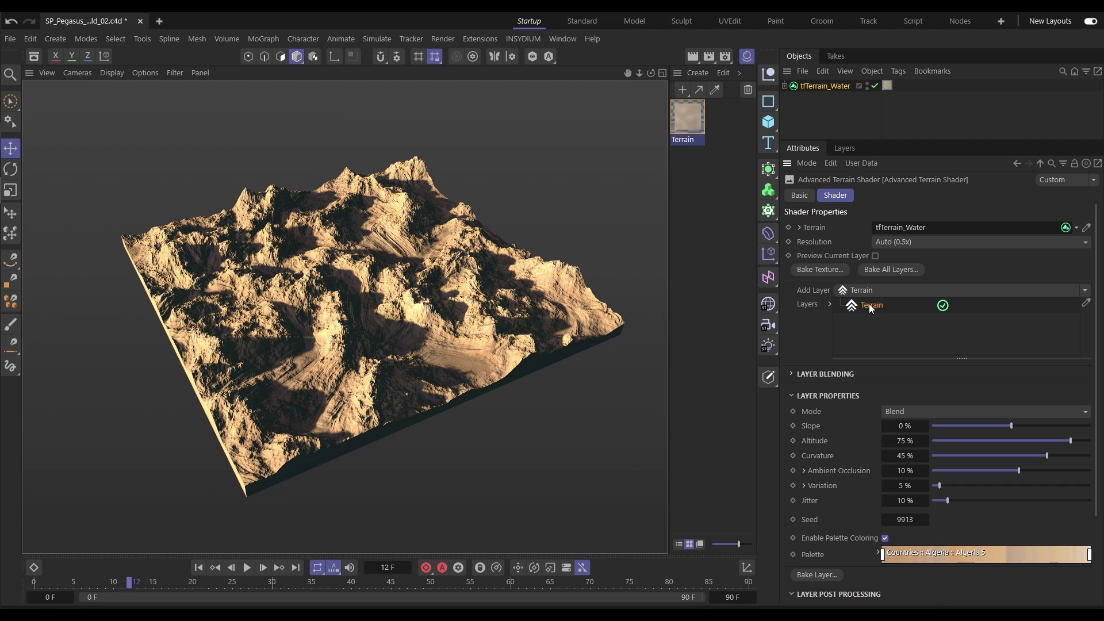
Rename the water terrain's layer to Rock and turn off its palette colouring.
double_click(870, 306)
type("Ro")
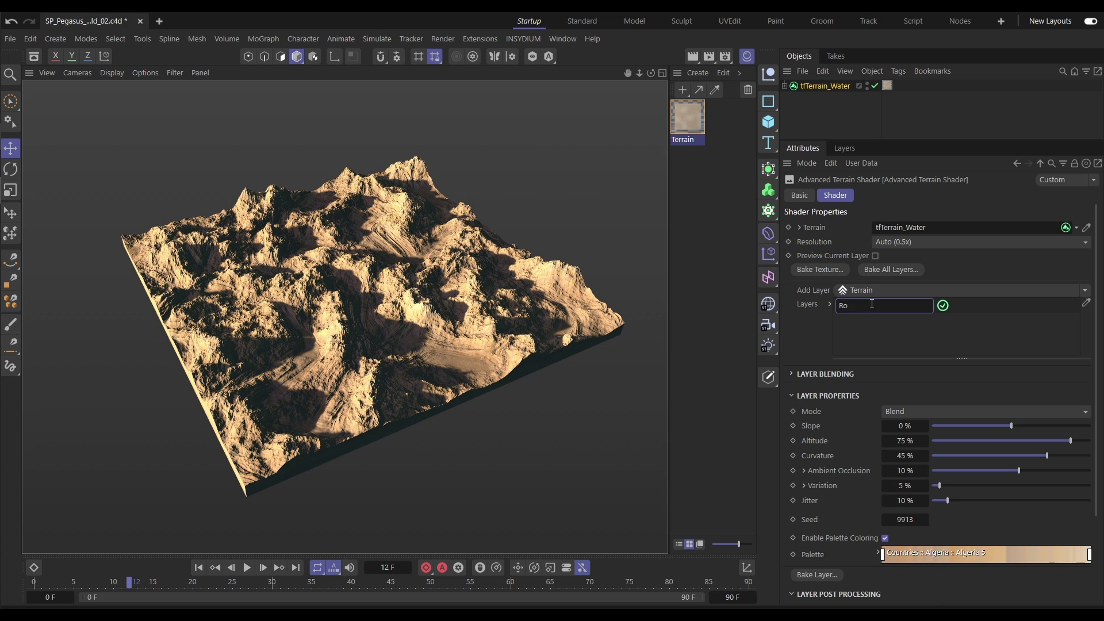
key("Return")
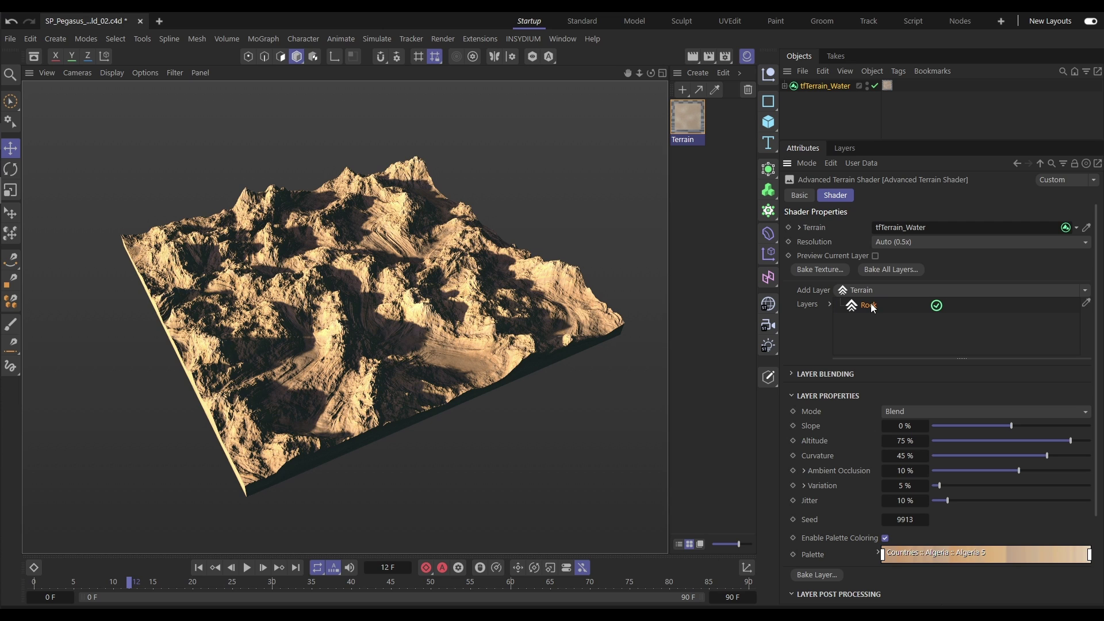
left_click(885, 538)
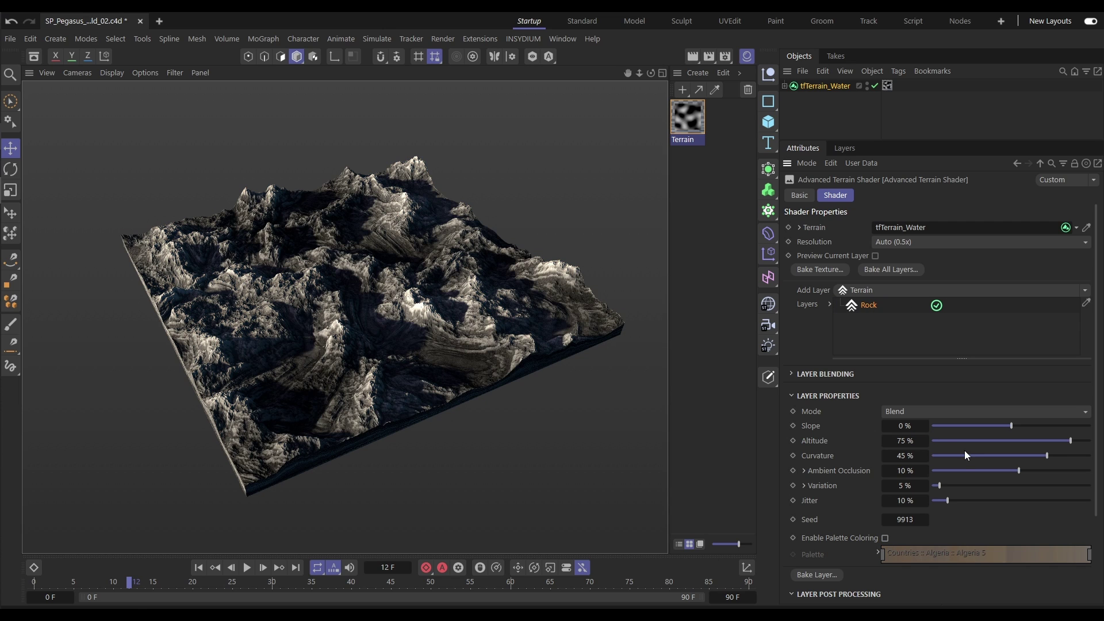
Set the Rock layer's Altitude to 19% and Jitter to 25%, then add a new layer above.
left_click_drag(1066, 440, 1045, 473)
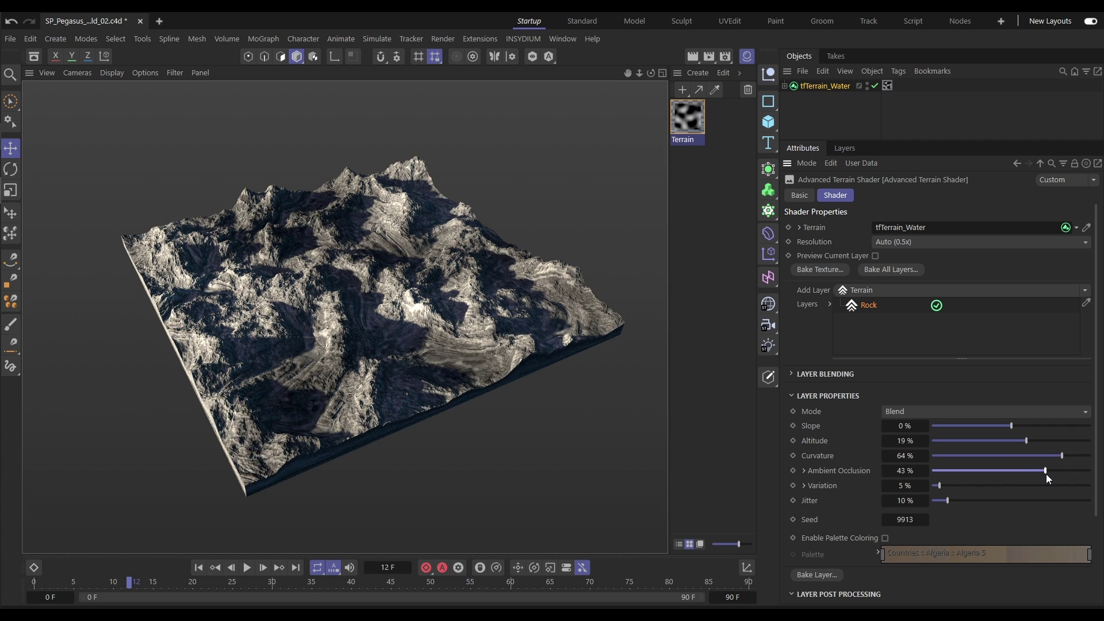
left_click_drag(947, 501, 972, 501)
left_click(867, 305)
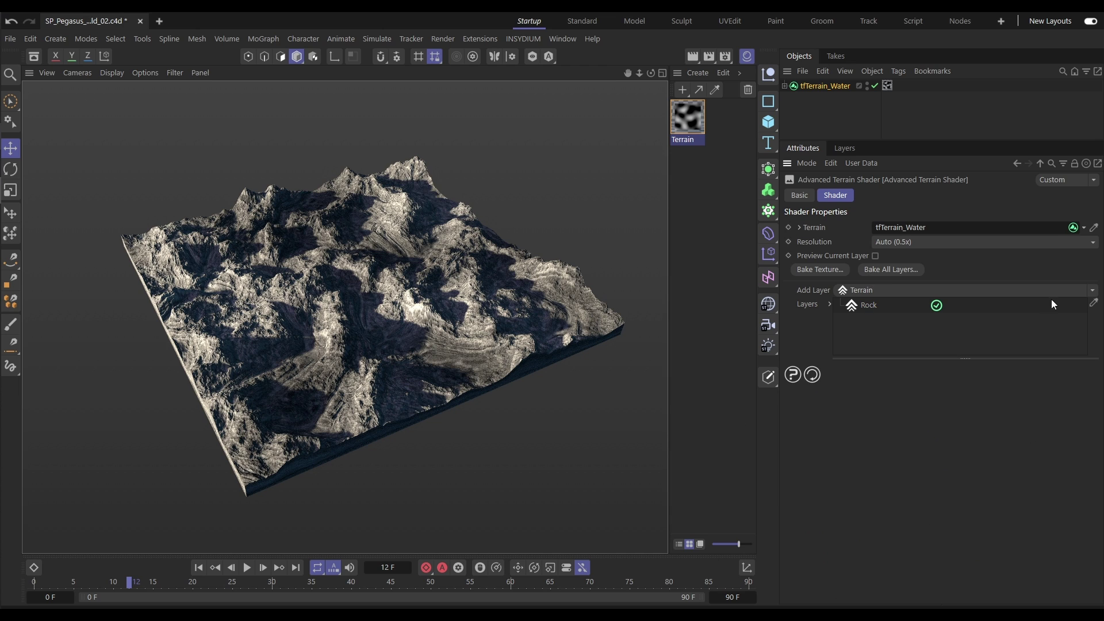
left_click(979, 292)
Rename the new layer to Grass and turn off its palette colouring.
double_click(865, 305)
type("Crass")
key("Return")
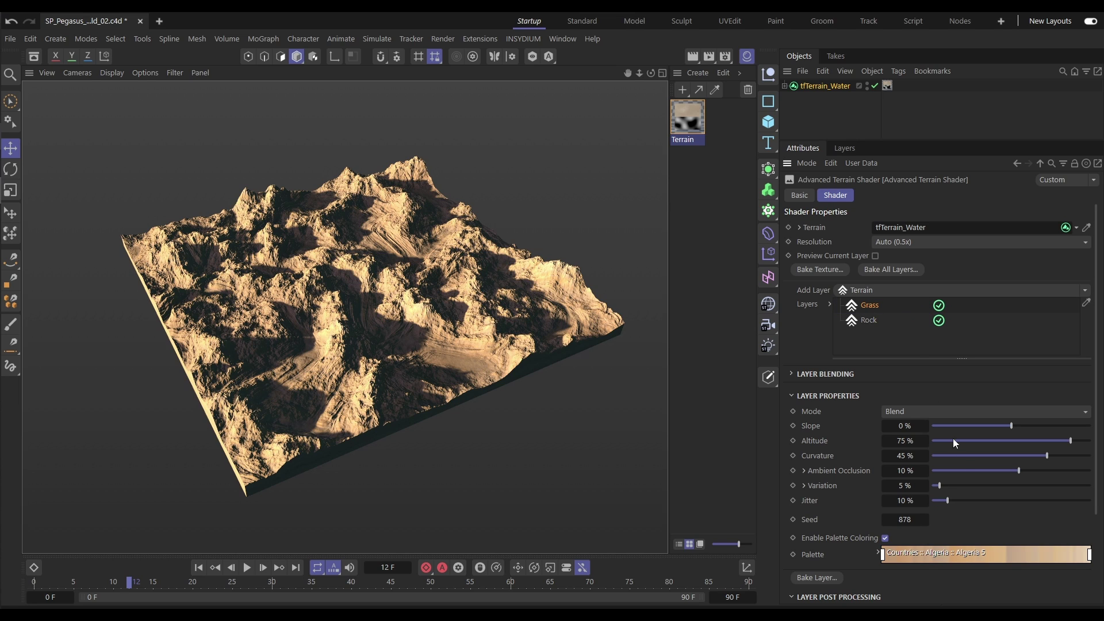
left_click(885, 538)
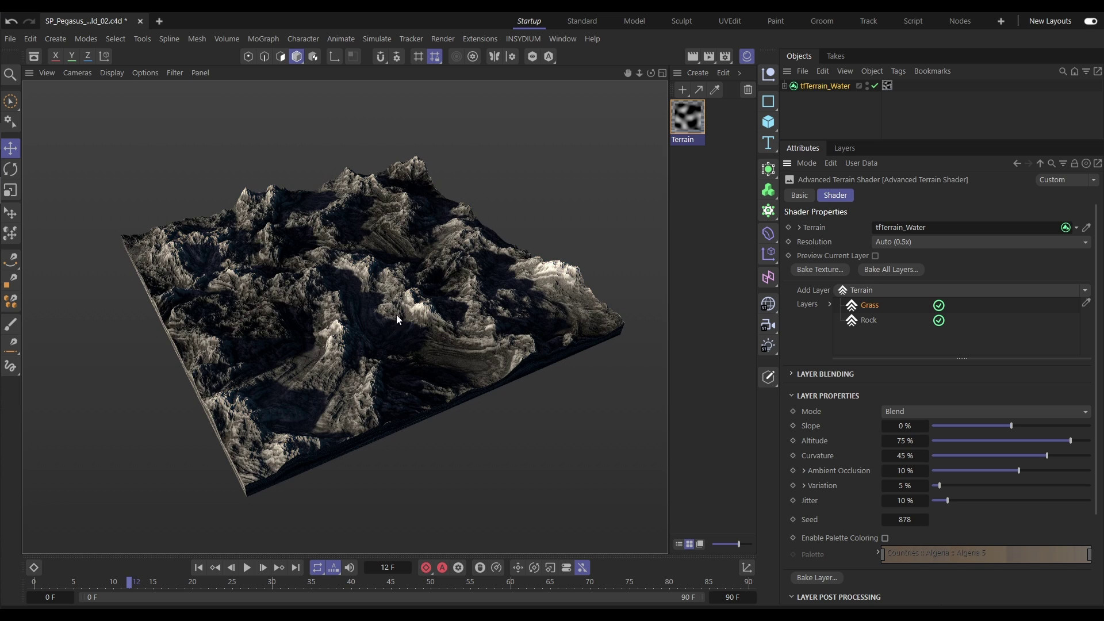
Give the Grass layer Altitude 12%, Curvature 20% and Jitter 15%.
left_click_drag(1056, 441, 1022, 440)
left_click(1027, 457)
left_click_drag(948, 501, 956, 501)
Re-enable palette colouring on Grass and bring up the palette chooser.
left_click(885, 538)
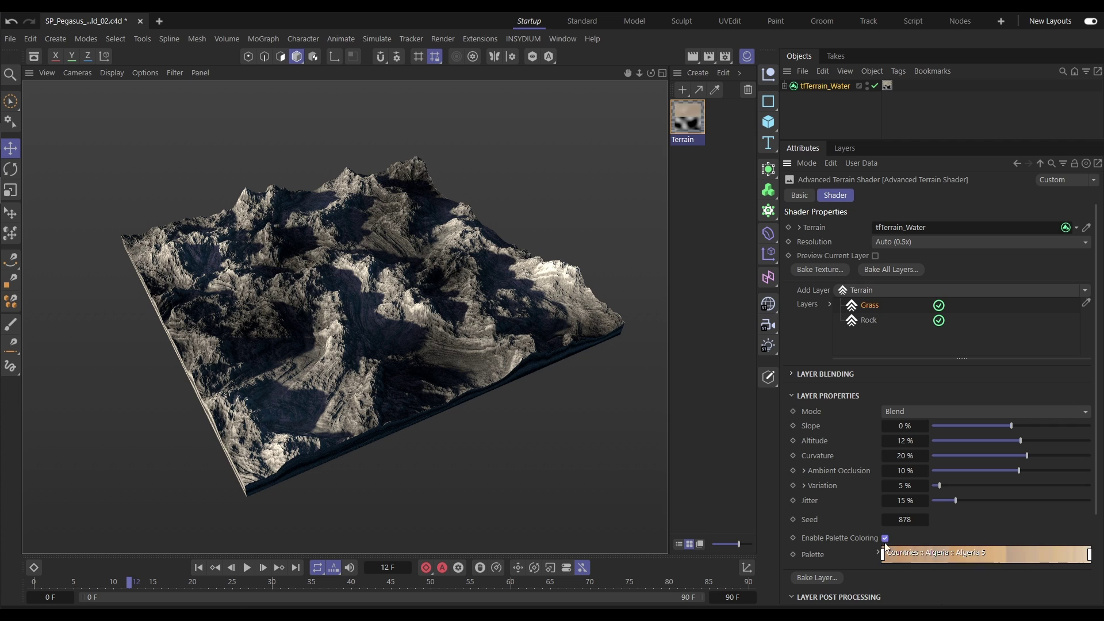
left_click(922, 550)
left_click_drag(937, 453, 792, 239)
Pick the Countries > Germany category and apply the Germany 95 palette to the Grass layer.
left_click(772, 253)
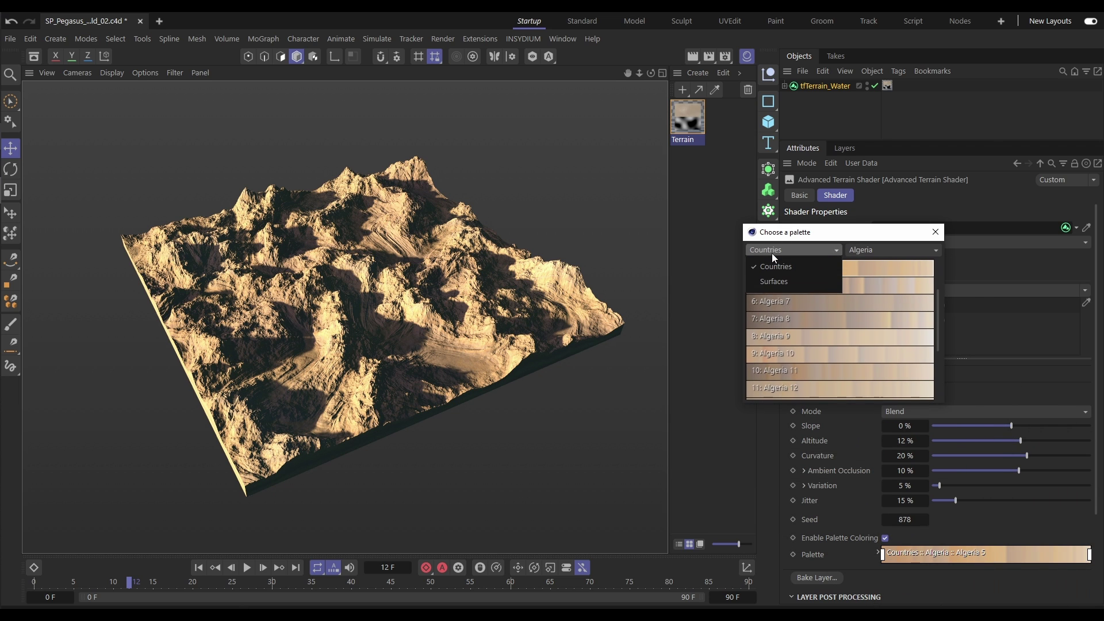
left_click(770, 281)
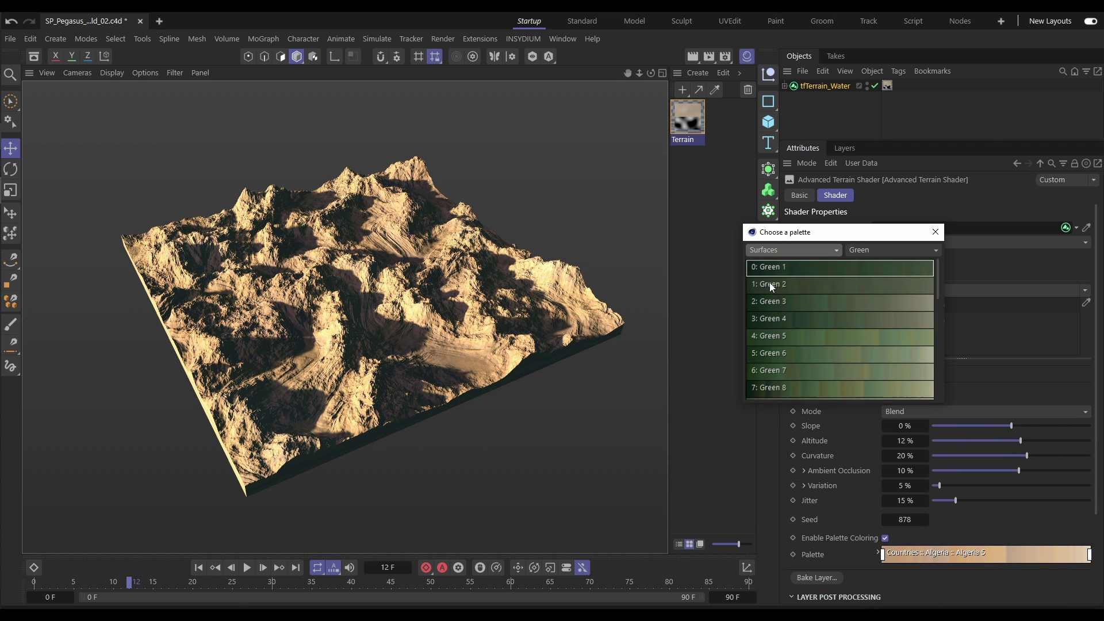
left_click(878, 251)
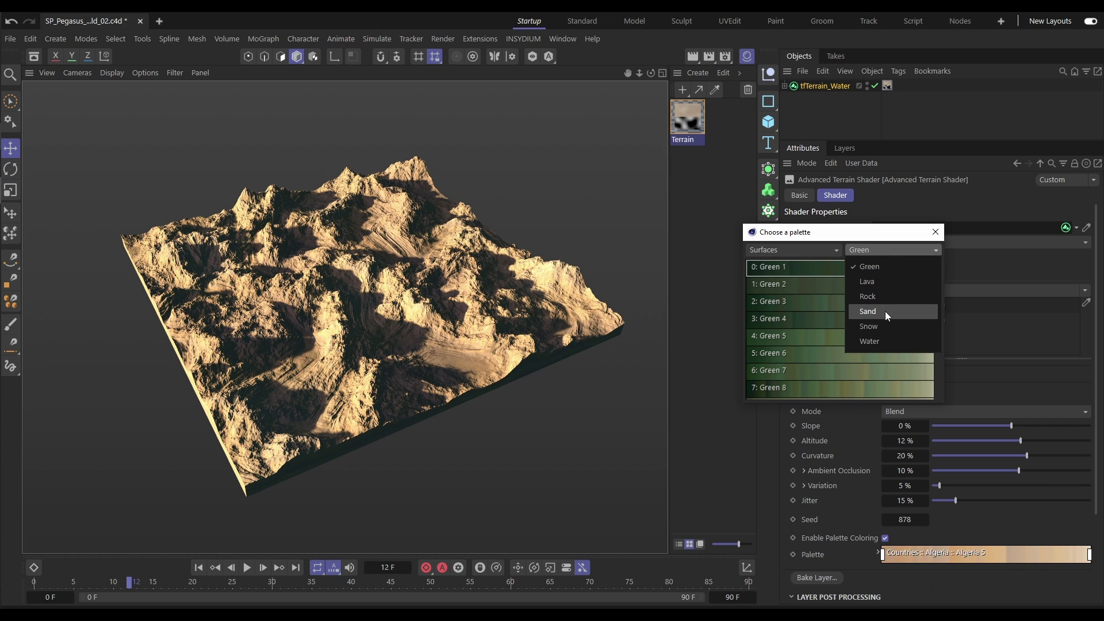
left_click(793, 252)
left_click(792, 252)
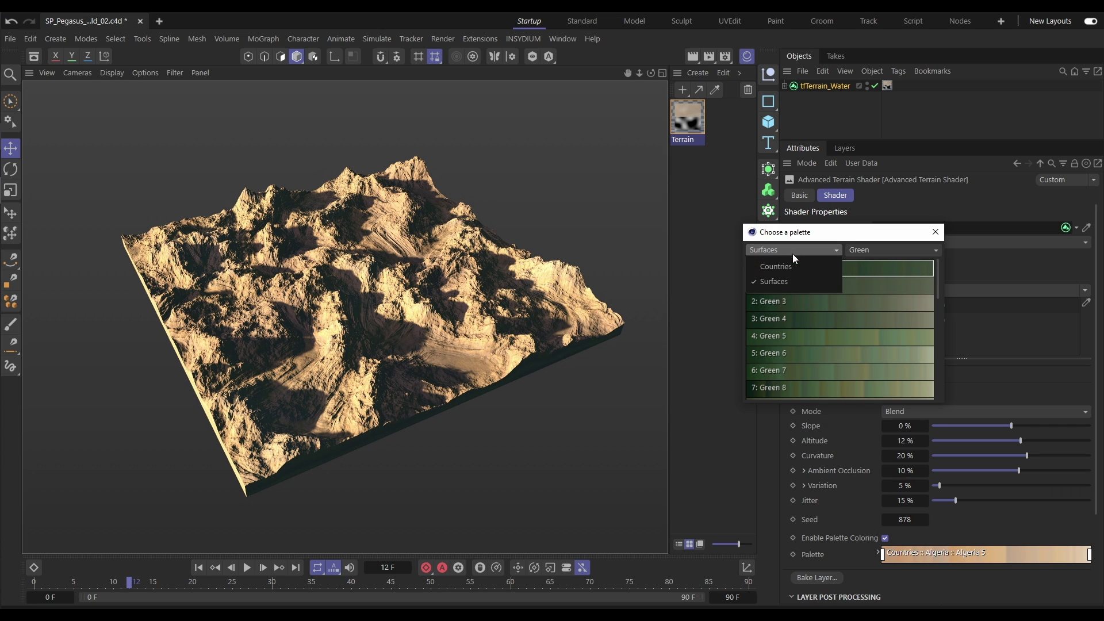
left_click(790, 266)
left_click(878, 249)
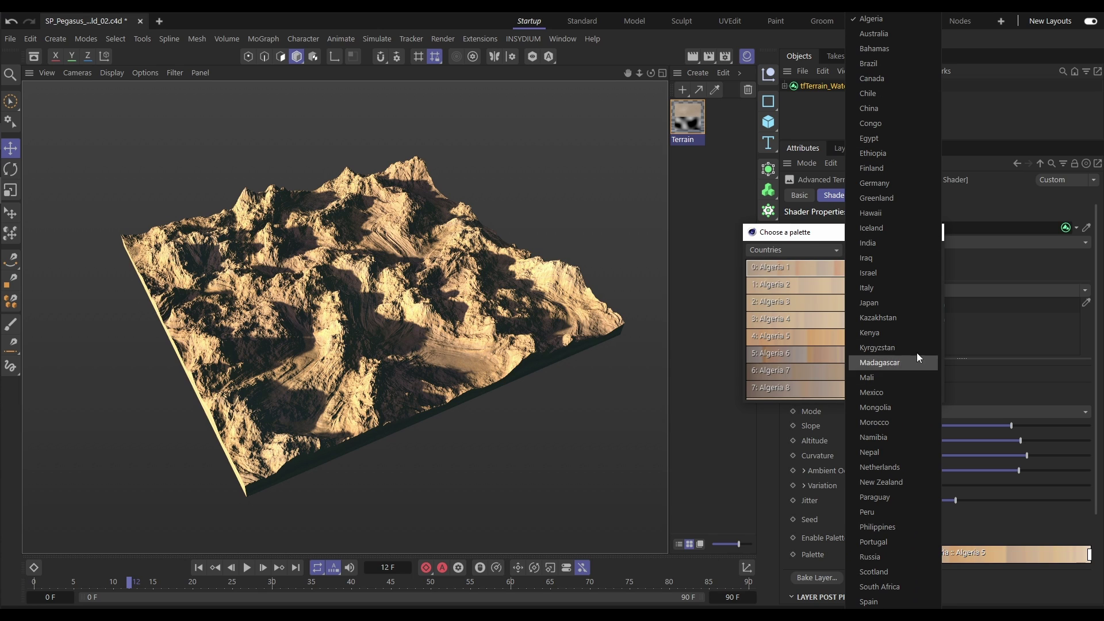
left_click(869, 184)
left_click_drag(938, 264, 929, 378)
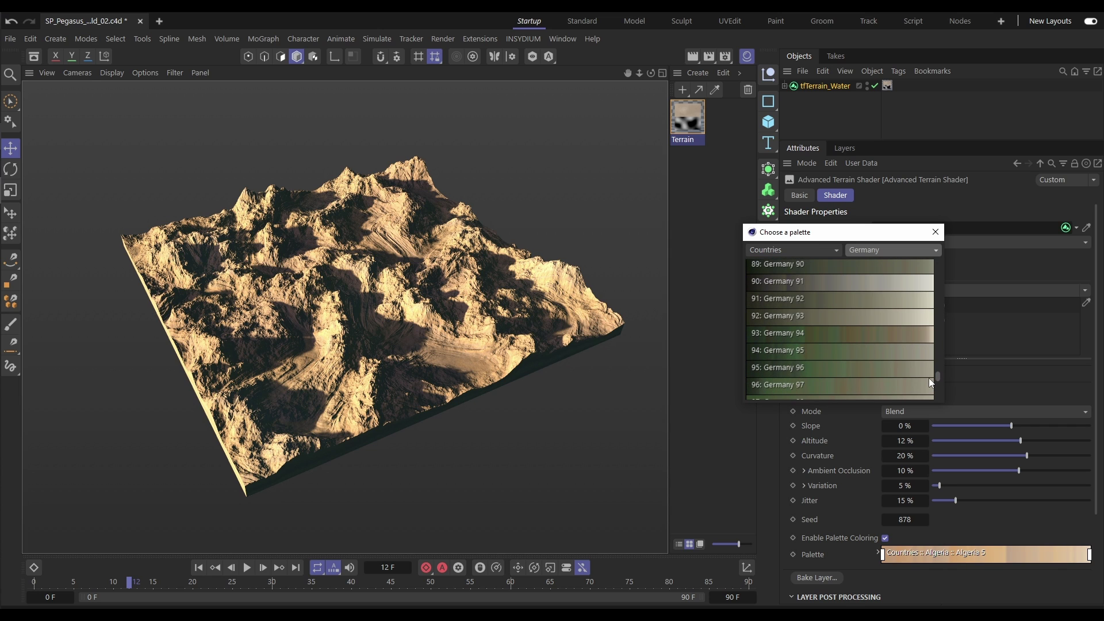
left_click(841, 351)
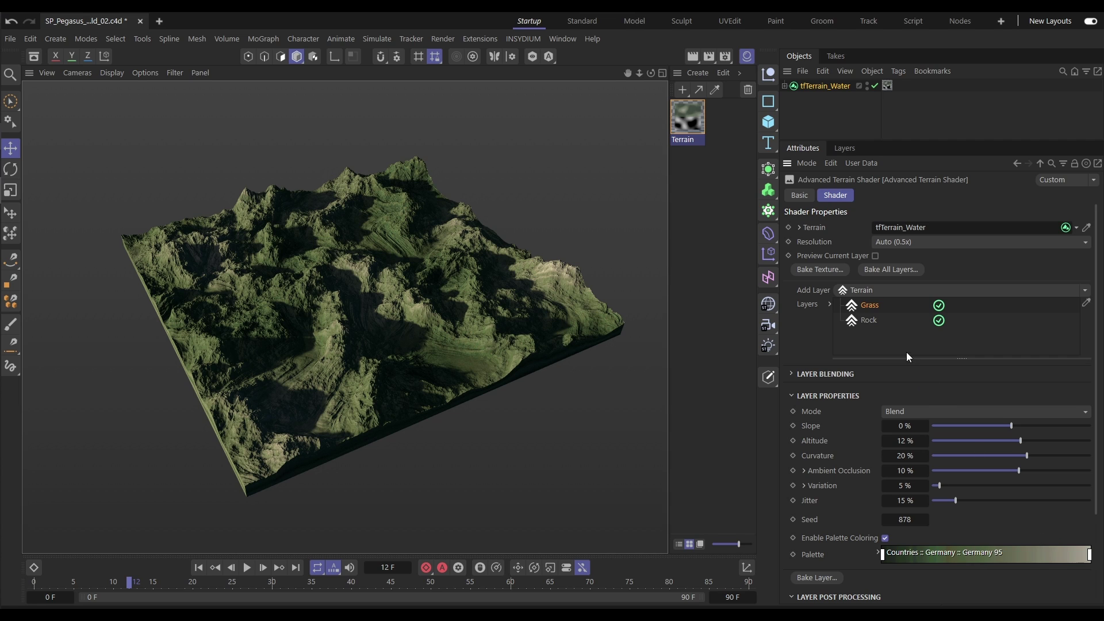
left_click(872, 318)
Add a new Terrain layer named Mask with palette colouring turned off.
left_click(876, 294)
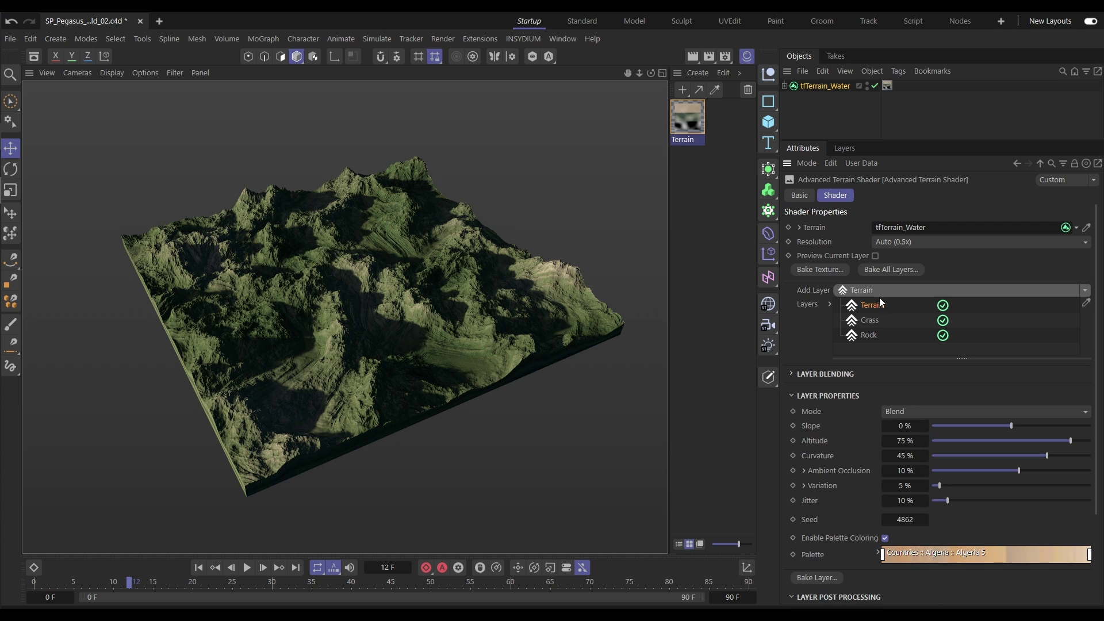
double_click(878, 306)
type("Mask")
key("Return")
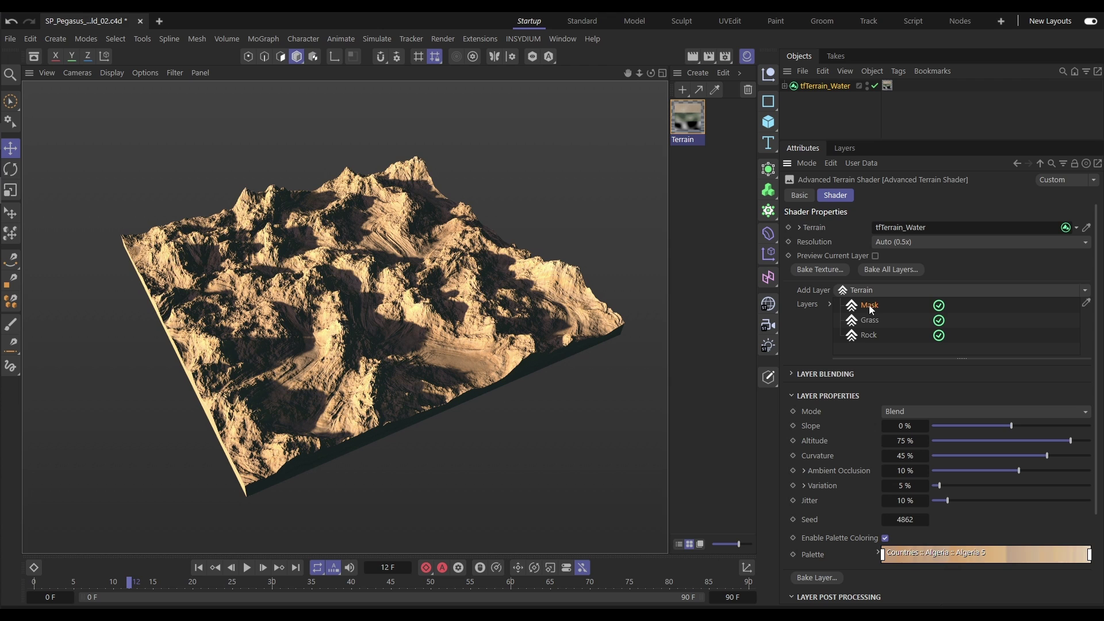
left_click(886, 540)
Set Mask's Altitude to -100%, zero Curvature, AO, Variation and Jitter, and nest it under Grass.
left_click_drag(1058, 439, 916, 443)
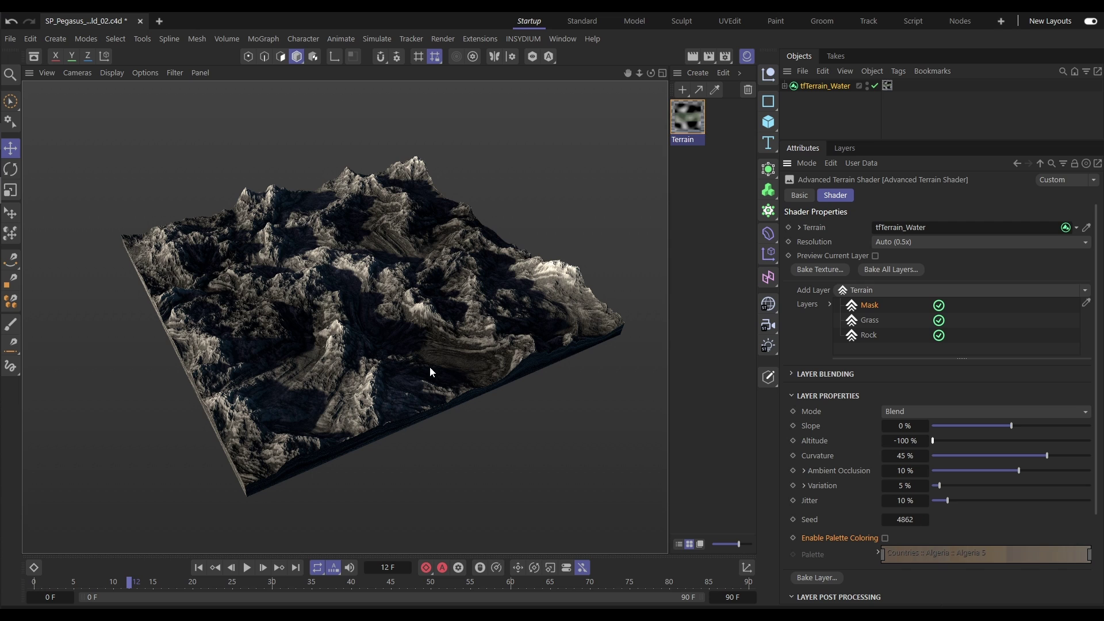
left_click(911, 456)
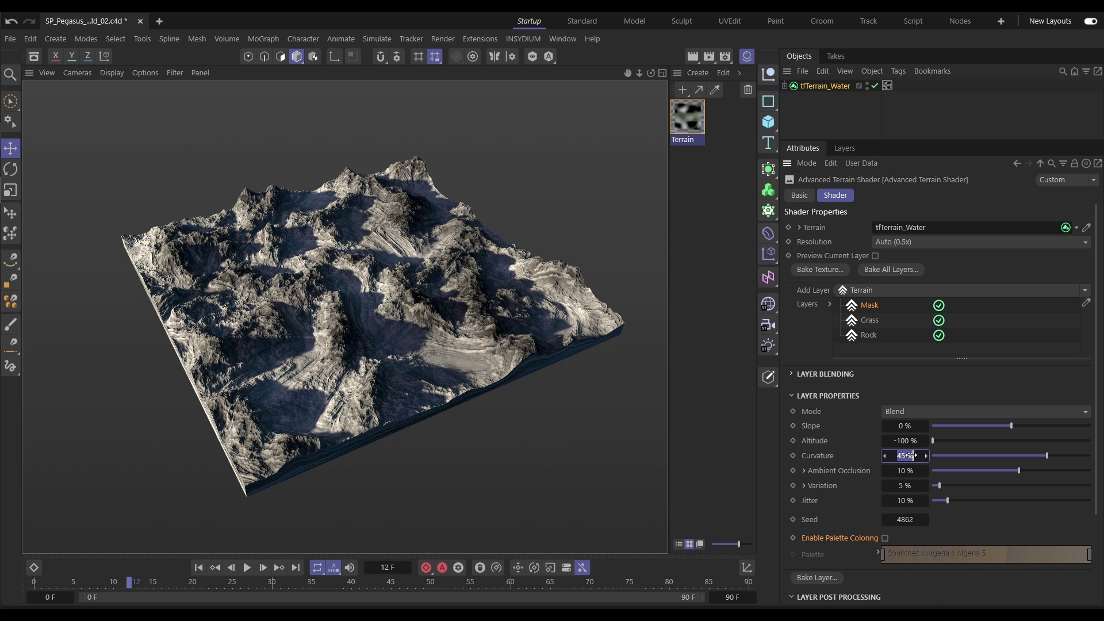
type("0")
key("Tab")
type("0")
key("Tab")
type("0")
key("Tab")
type("0")
key("Return")
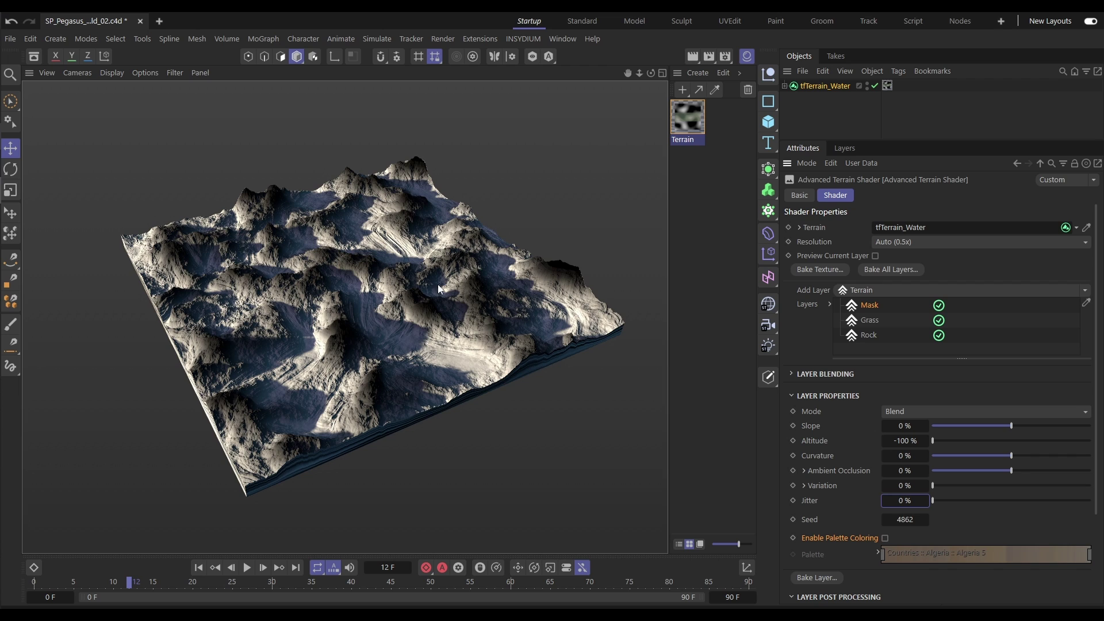
left_click_drag(863, 309, 867, 322)
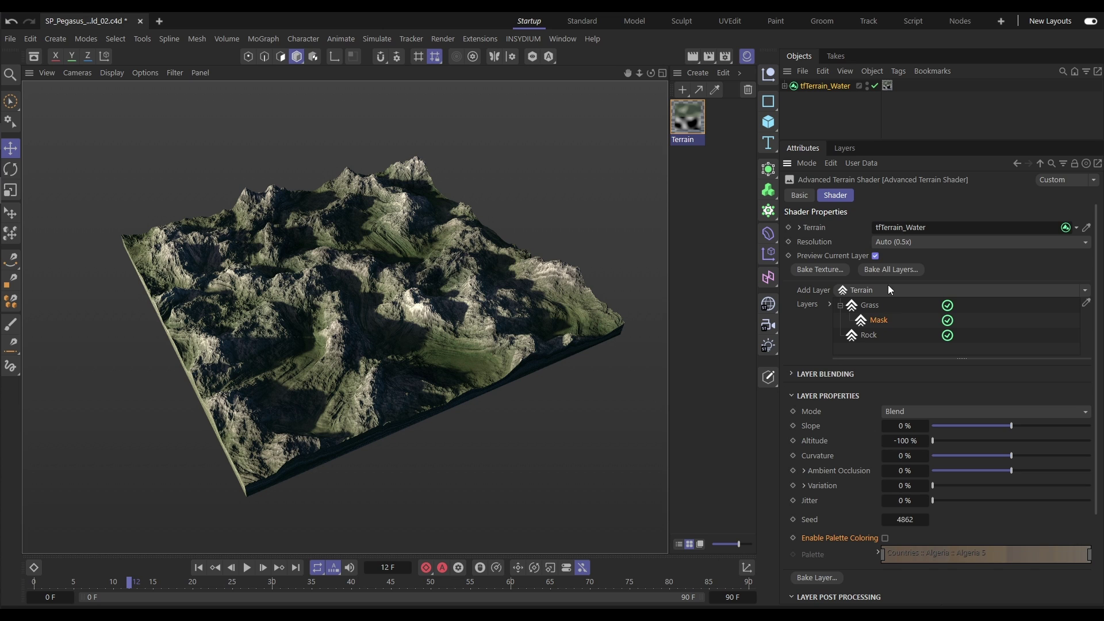
Preview only the Mask layer and add Gradation Curves with black and white points pulled inward.
left_click(875, 256)
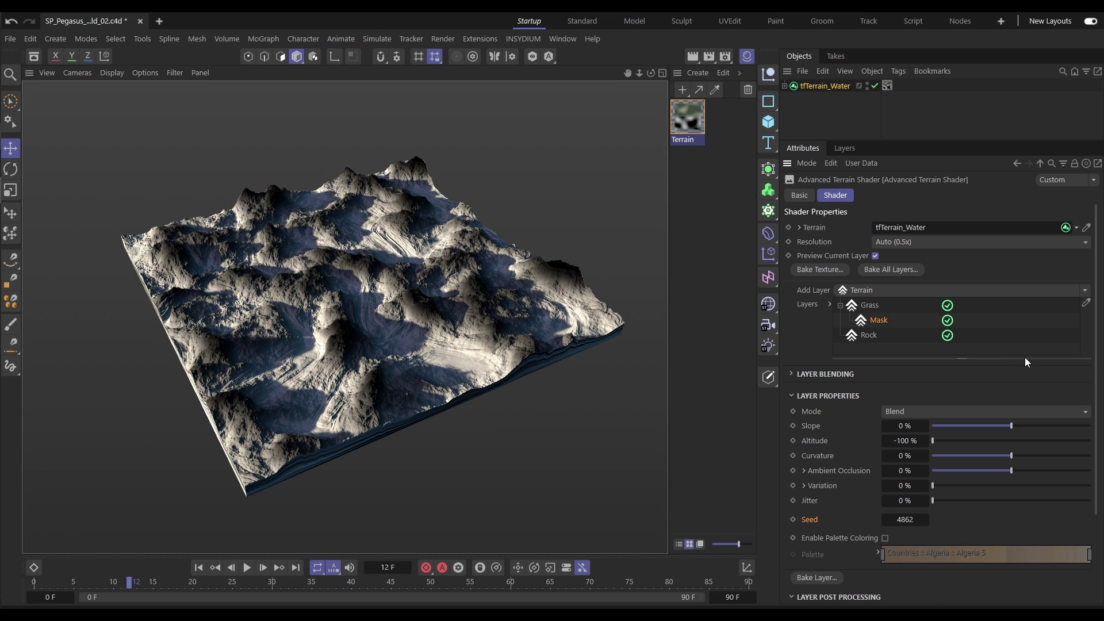
scroll(1027, 361, "down", 2)
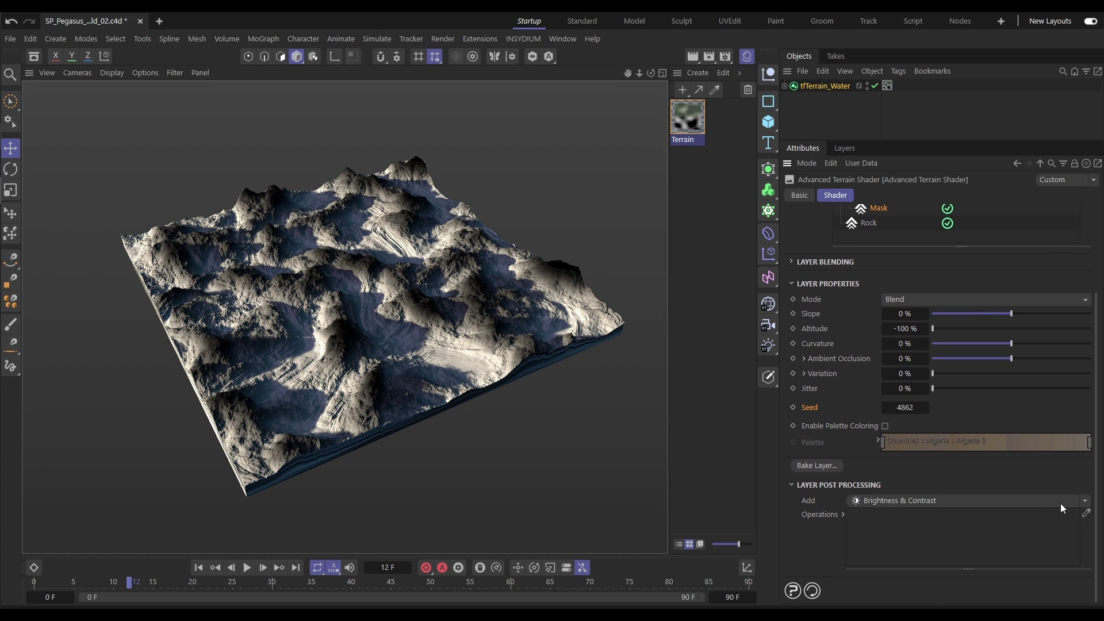
left_click(1085, 501)
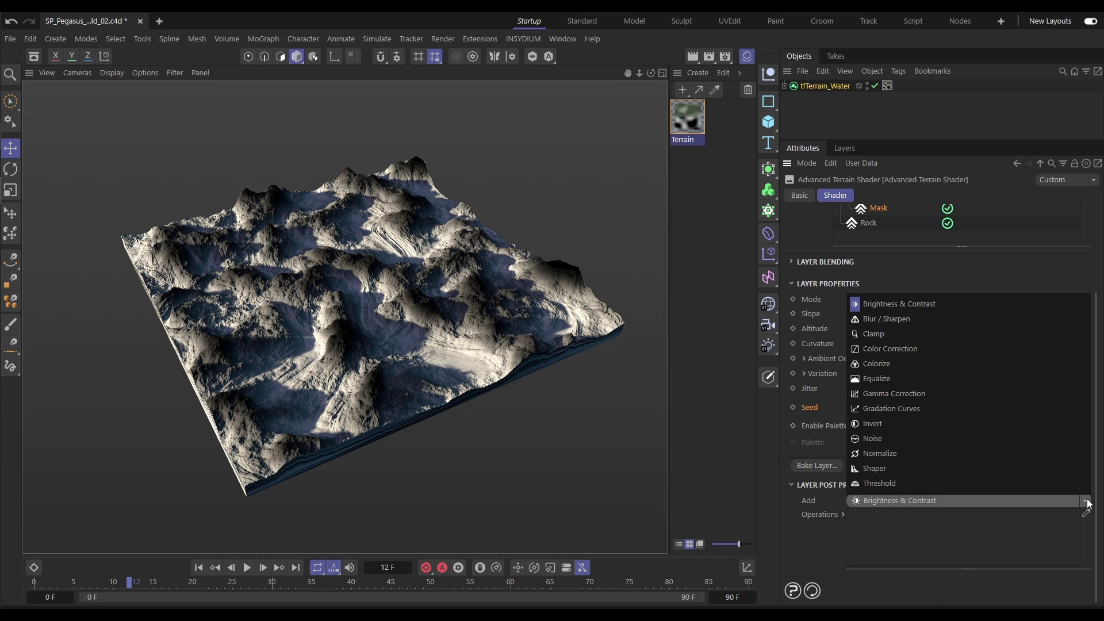
left_click(889, 407)
left_click_drag(1098, 426, 1097, 486)
left_click_drag(844, 508, 952, 509)
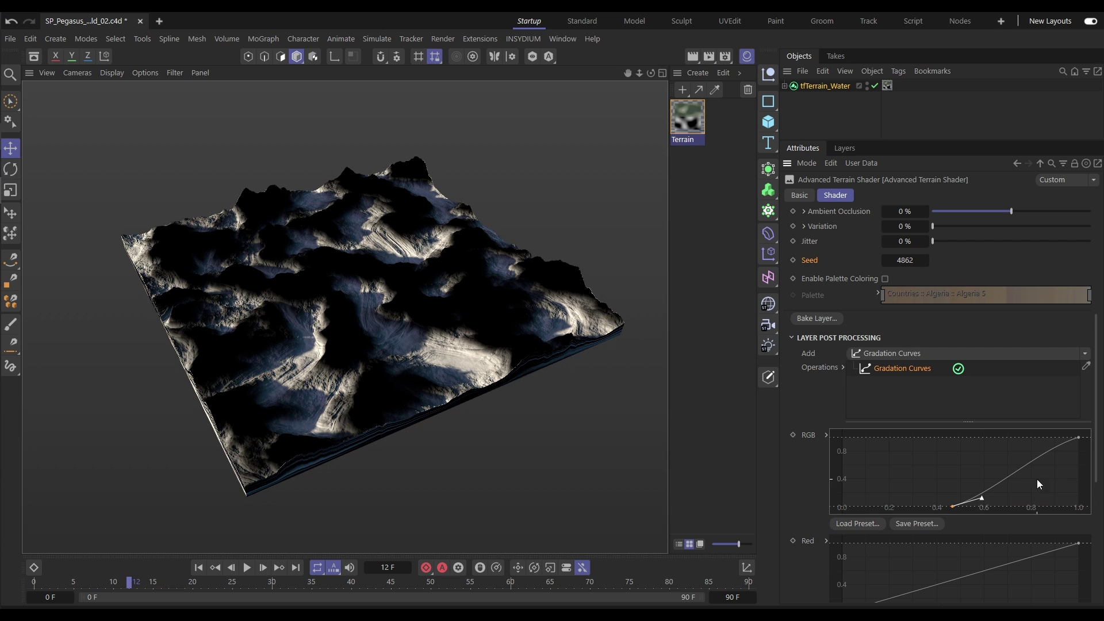
left_click_drag(1078, 440, 1030, 438)
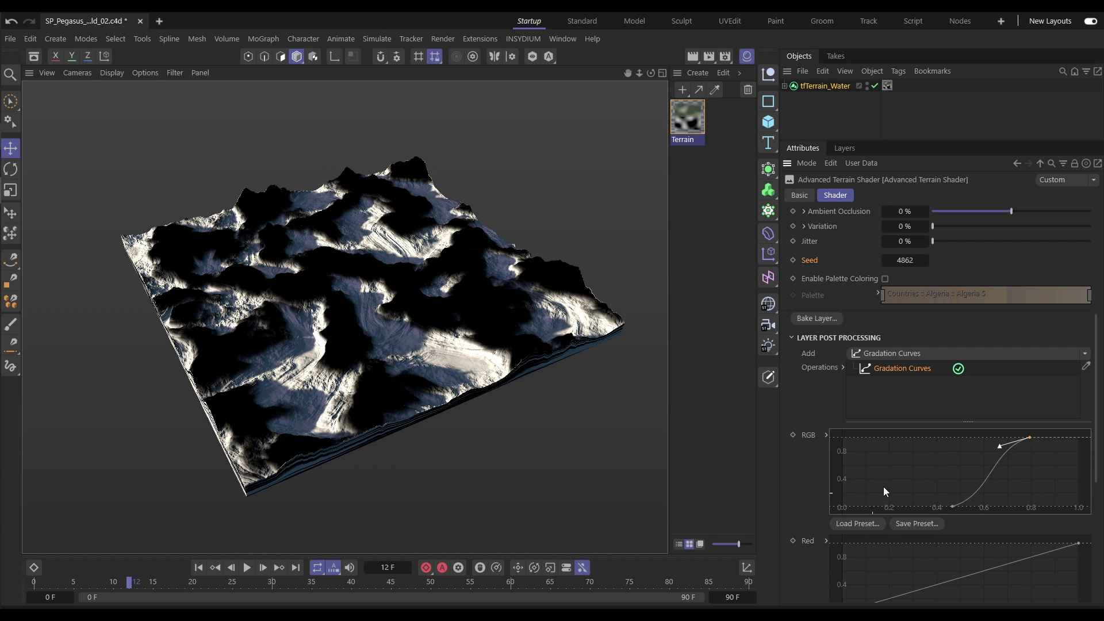
Raise the Mask layer's Jitter to 16% and return to previewing all layers.
scroll(900, 394, "up", 5)
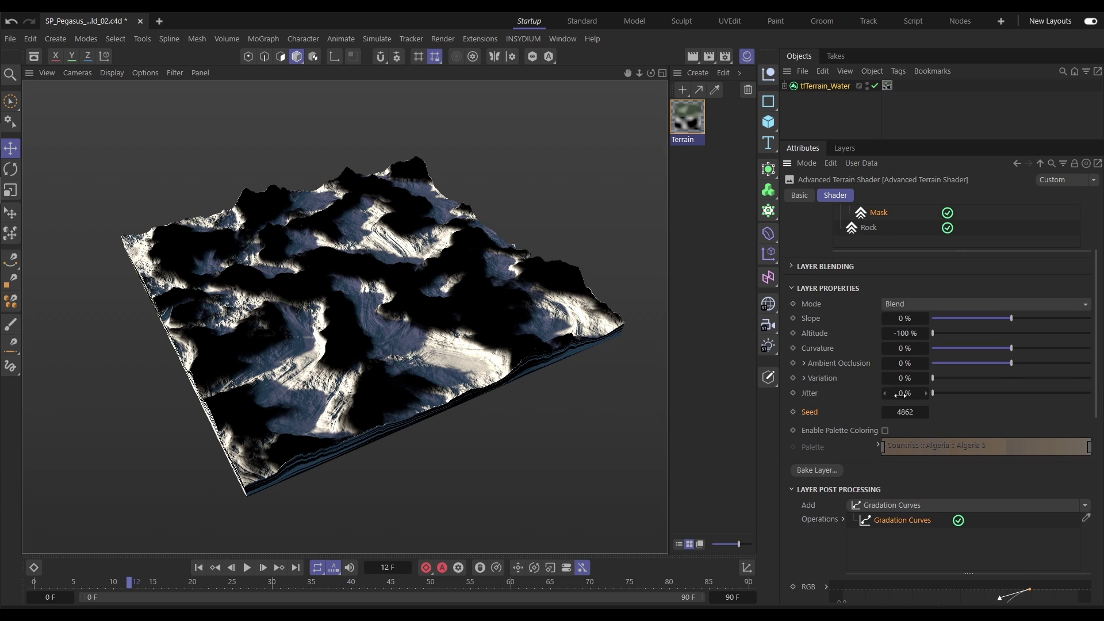
left_click_drag(956, 396, 958, 395)
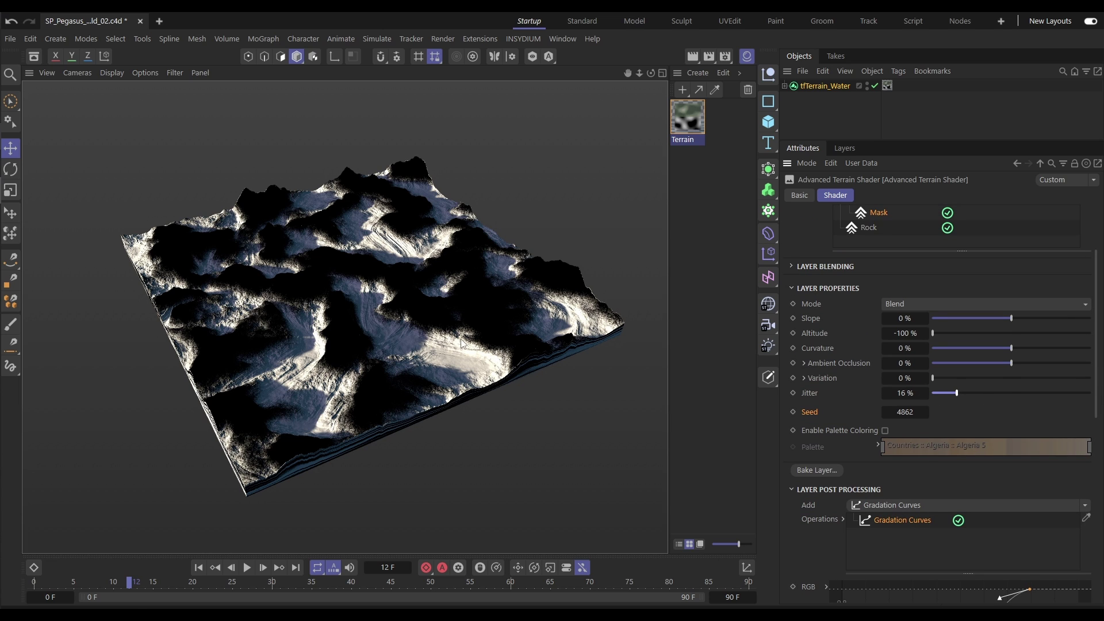
scroll(1087, 357, "up", 4)
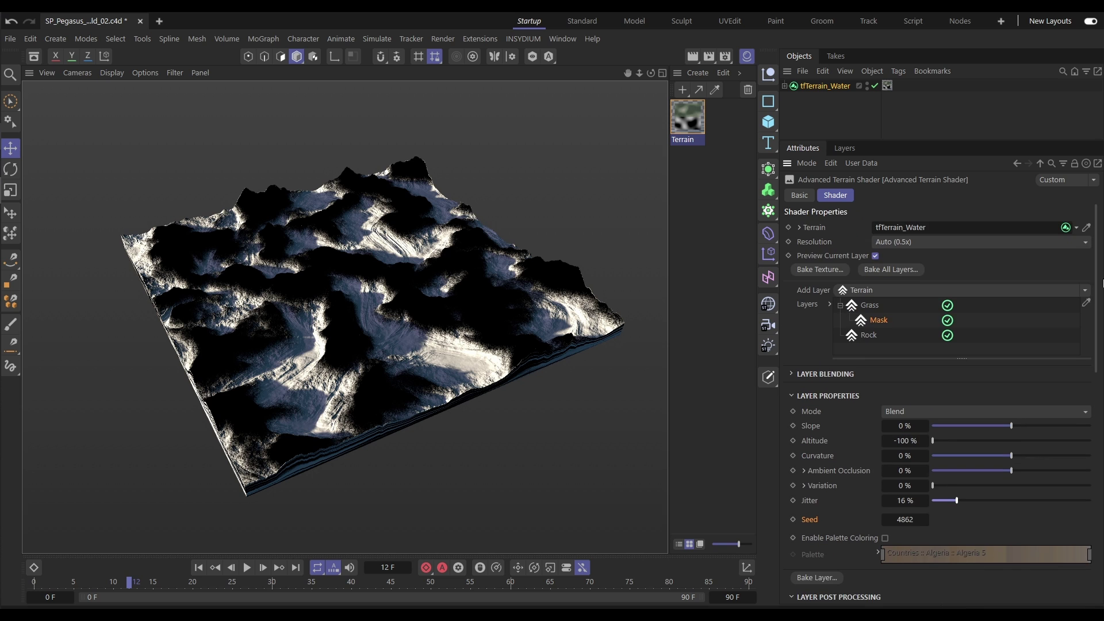
left_click(875, 255)
mouse_move(365, 306)
left_mouse_down("alt")
mouse_move(384, 331)
mouse_move(432, 347)
mouse_move(497, 349)
mouse_move(366, 319)
left_mouse_up("alt")
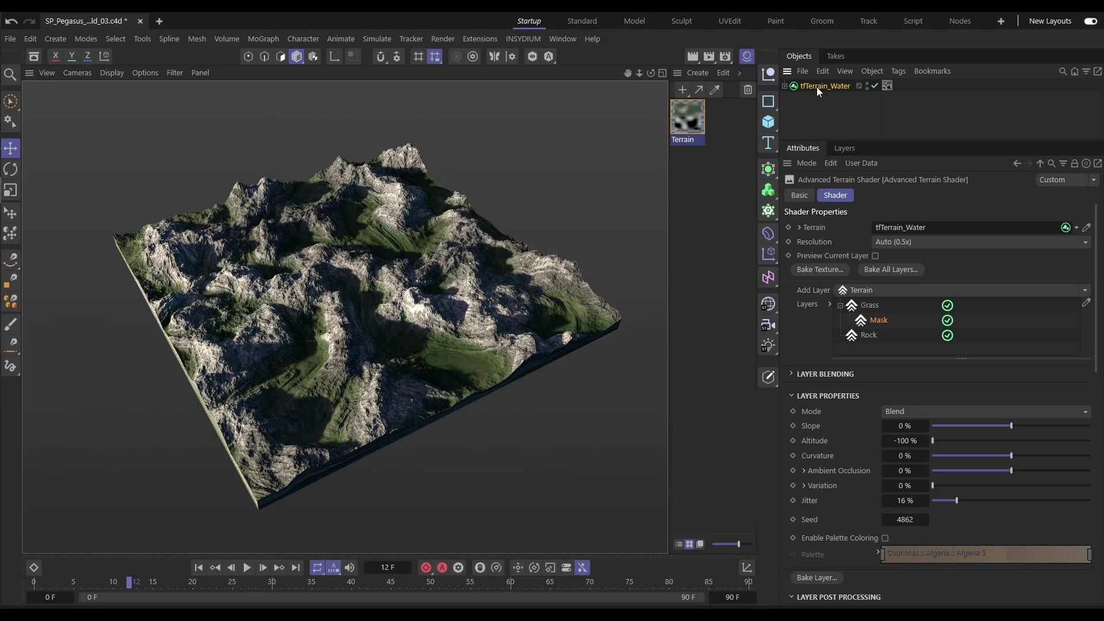
Add a flood operator to tfTerrain_Water and raise its water level over the valleys.
left_click(822, 86)
left_click(929, 197)
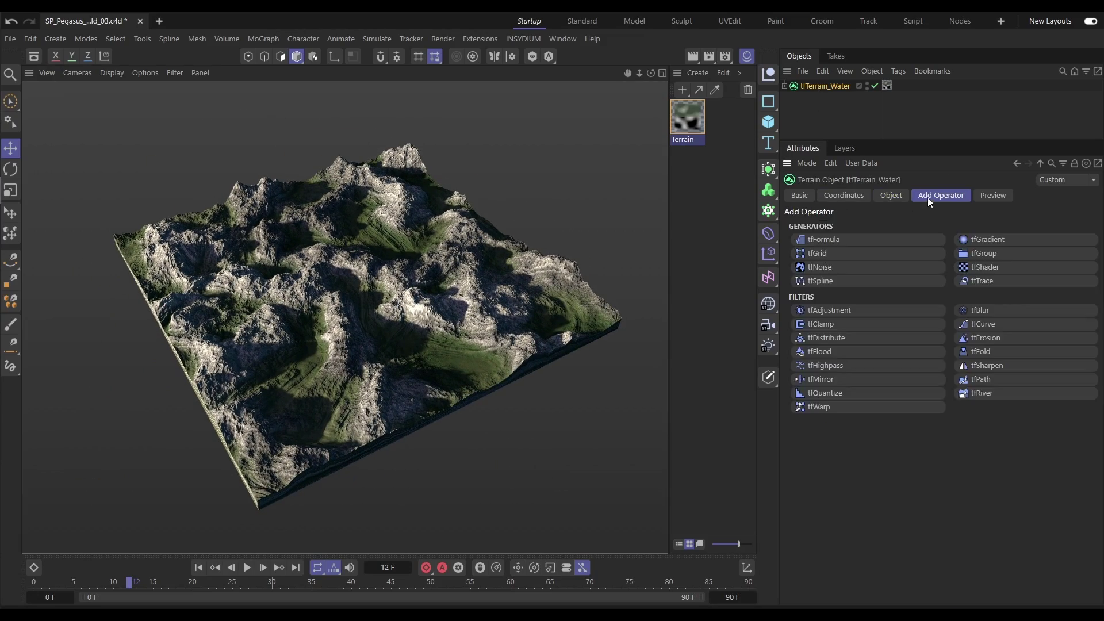
left_click(833, 353)
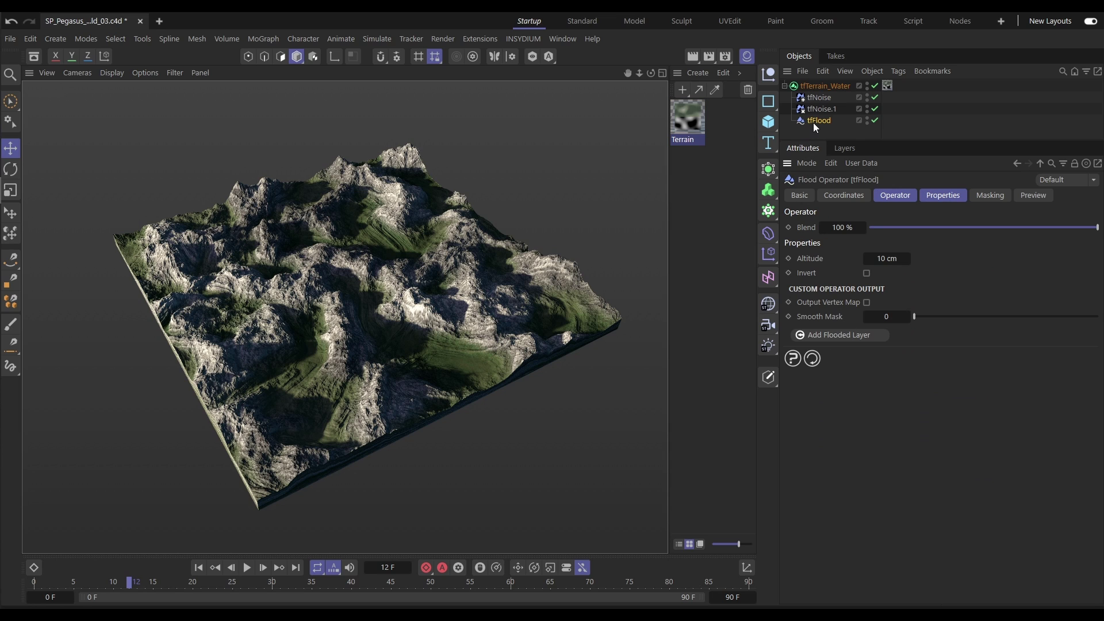
left_click_drag(318, 246, 359, 324)
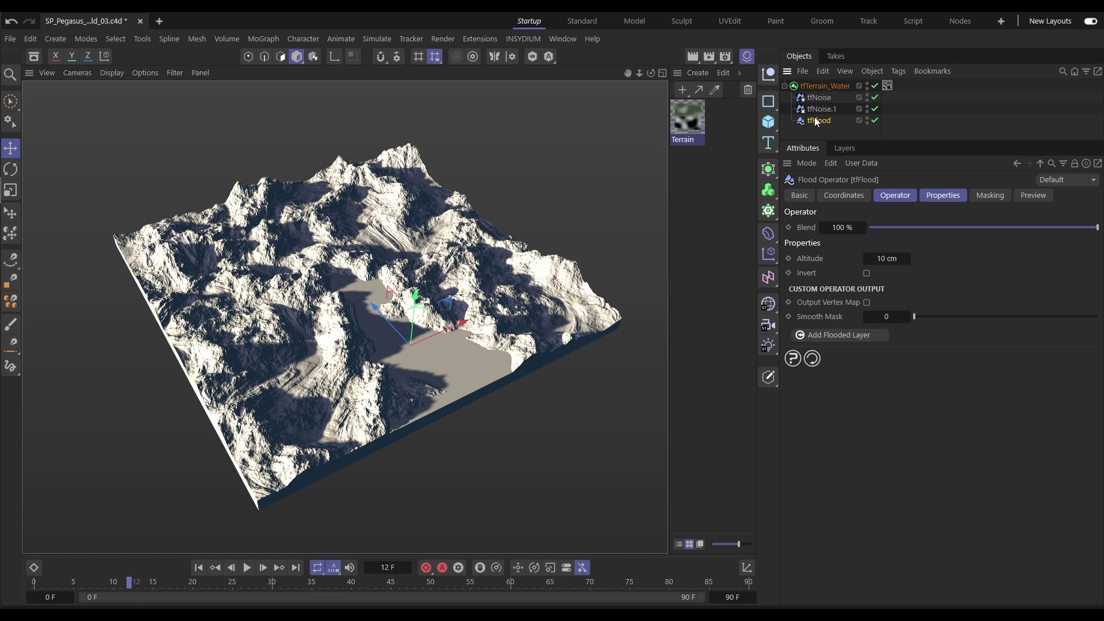
Set the flood operator's preview source to Difference Map.
left_click(1033, 197)
left_click(872, 227)
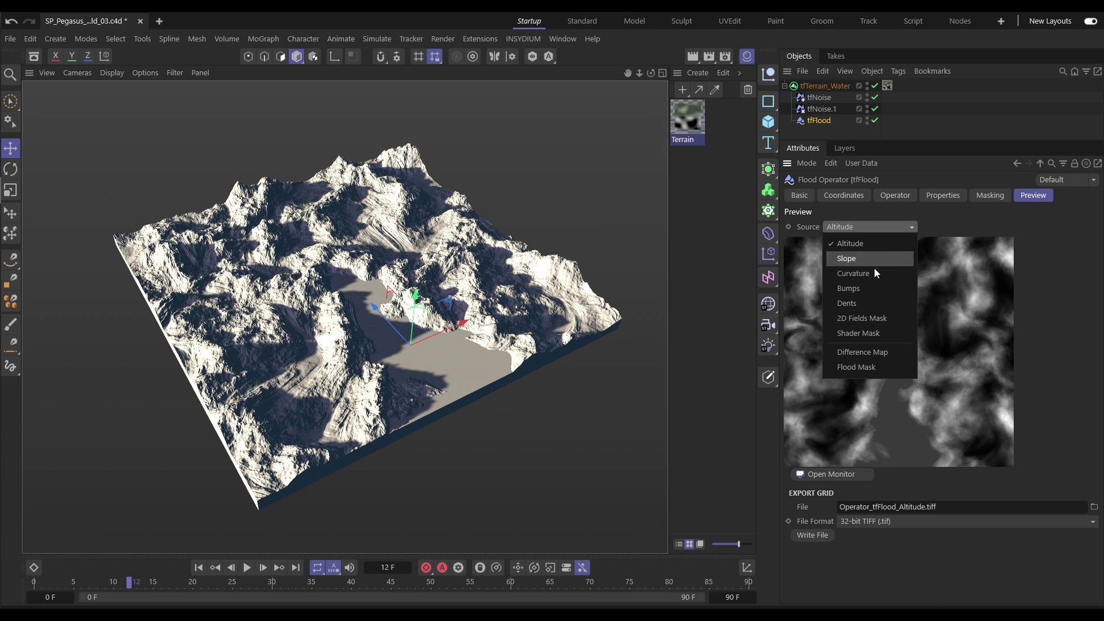
left_click(871, 367)
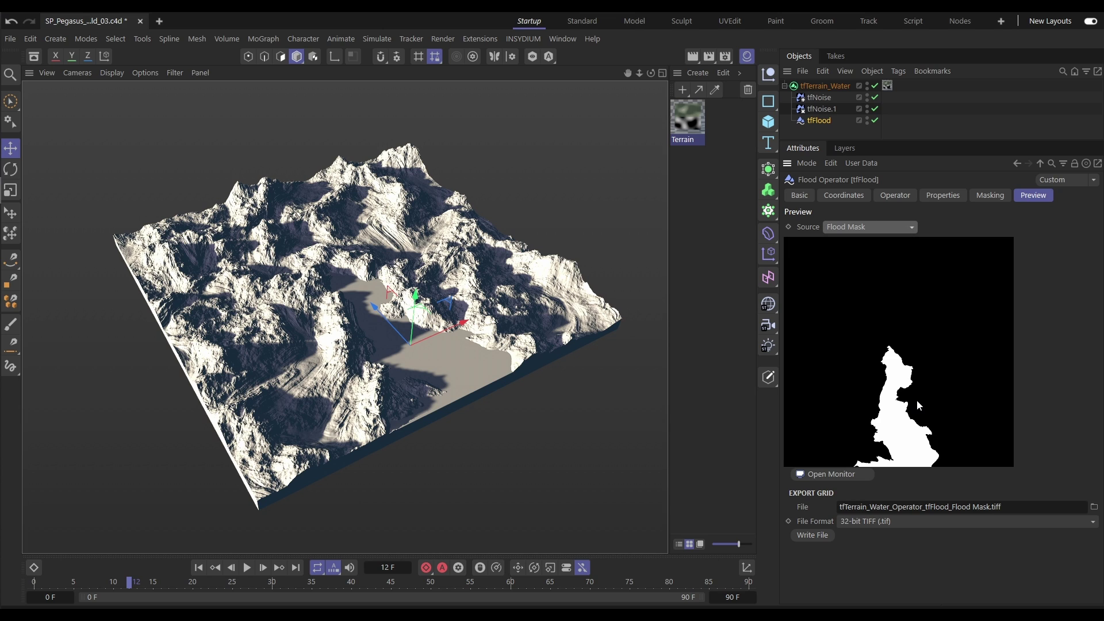
left_click(871, 227)
left_click(875, 353)
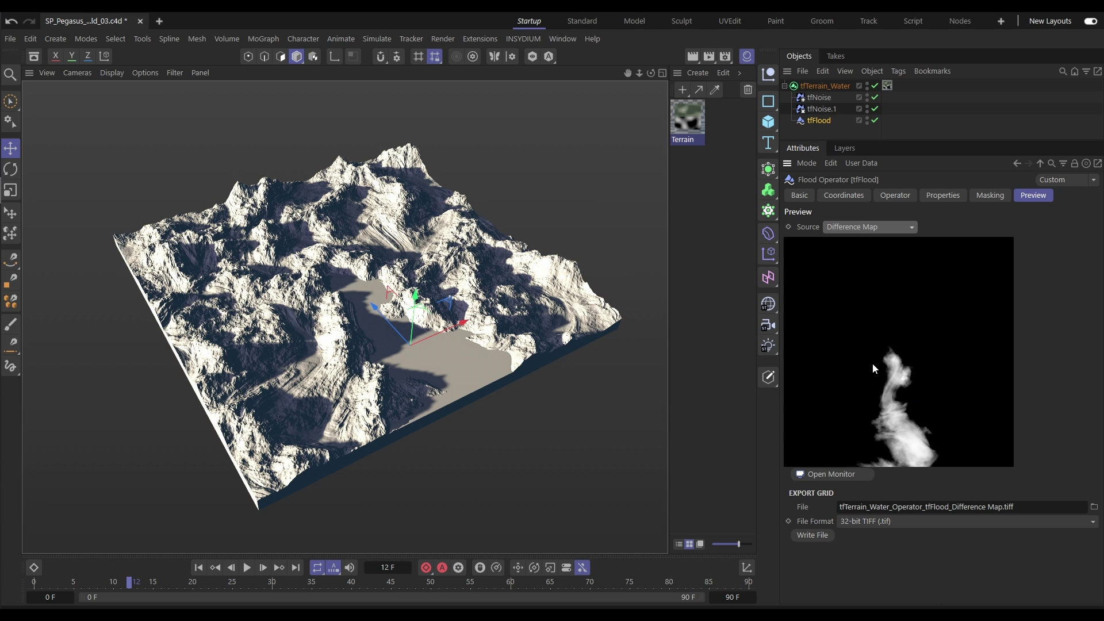
left_click(926, 197)
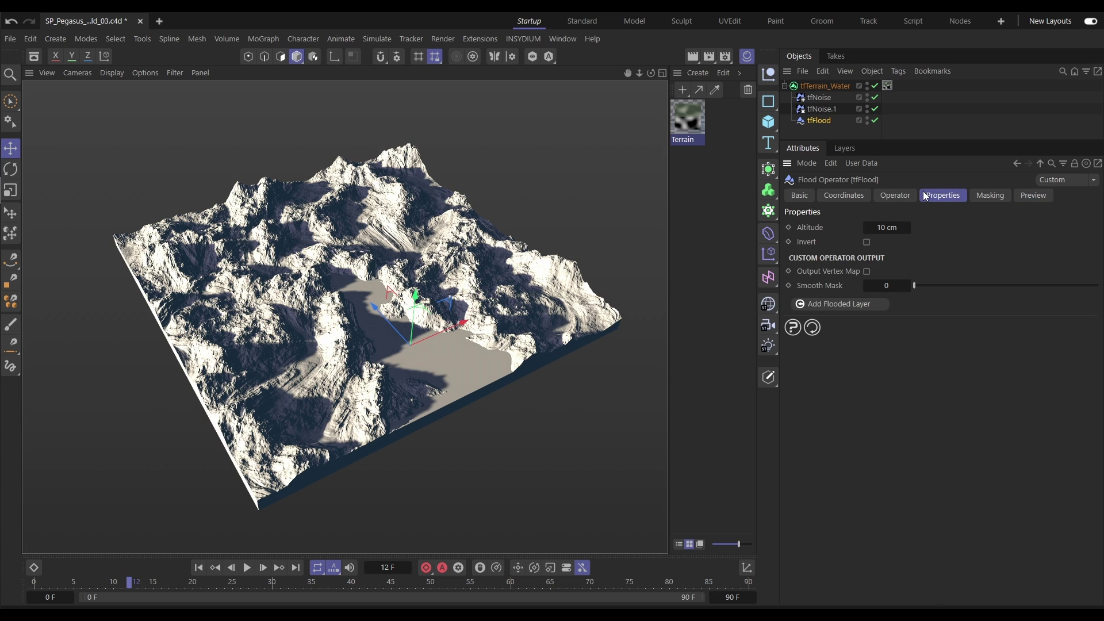
Switch the viewport to textured shading and add a flooded water layer to the material.
key("n")
key("t")
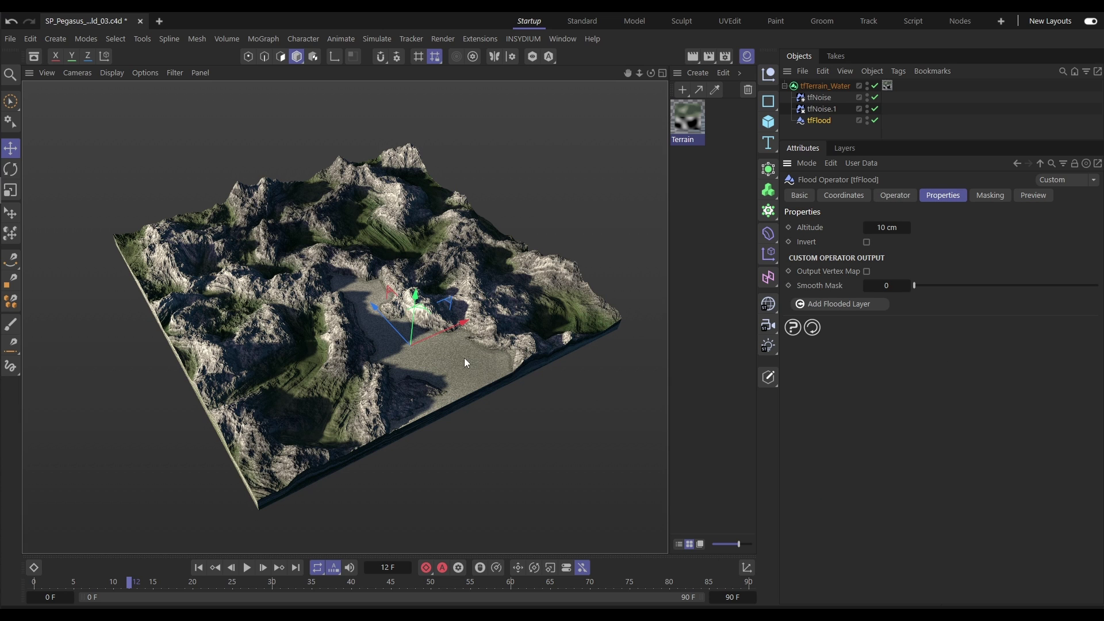
left_click(849, 303)
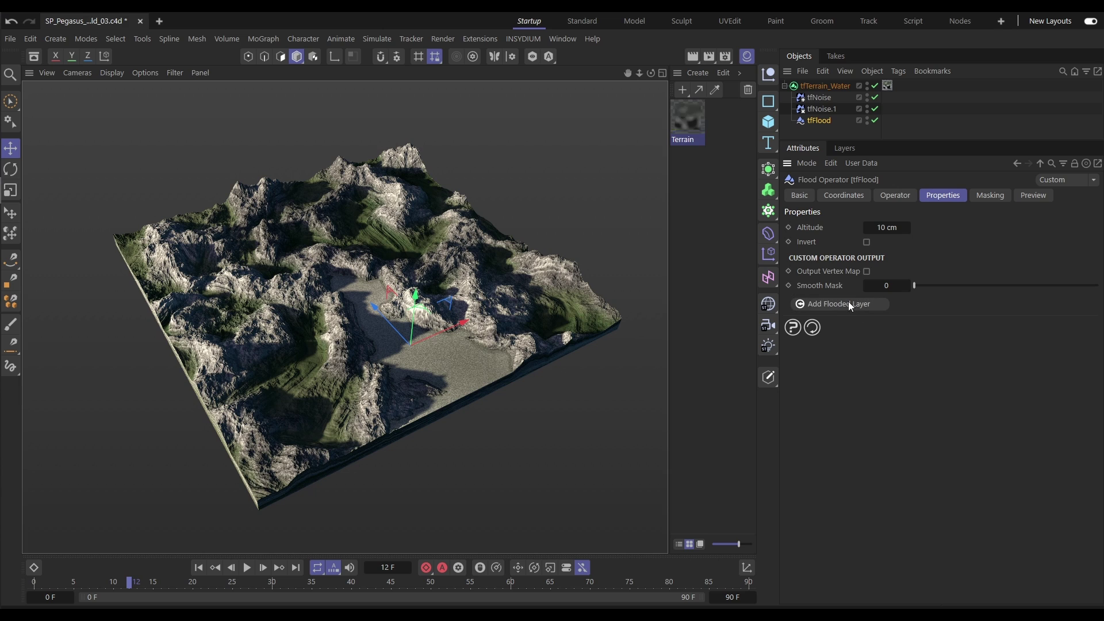
Inspect the Flood Color and Flood Mask layers in the Terrain material's Advanced Terrain Shader.
left_click(685, 112)
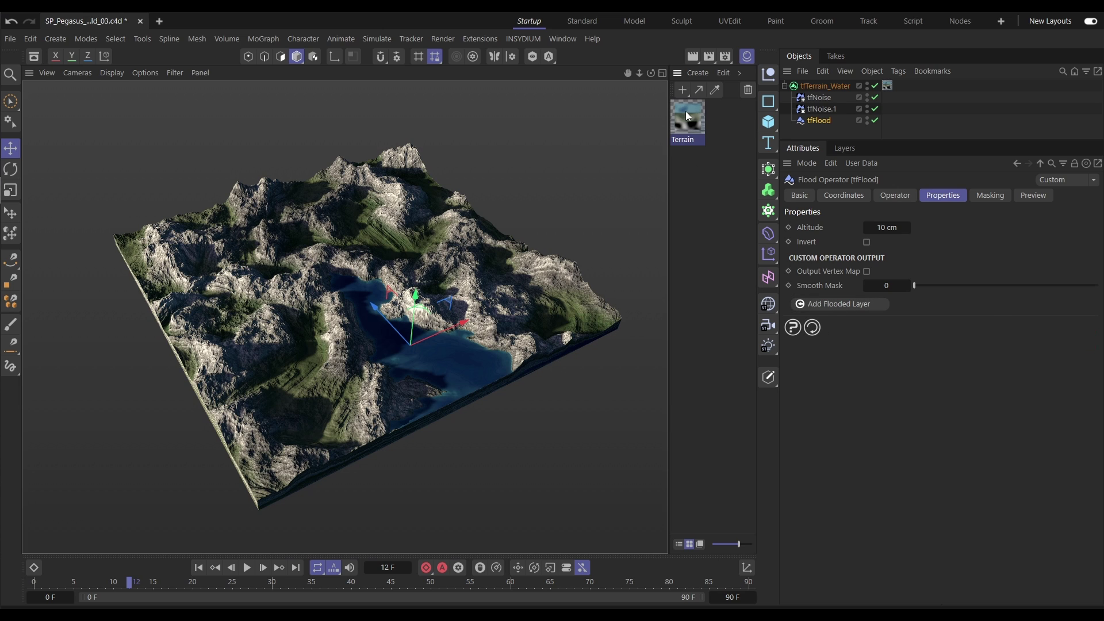
left_click(864, 422)
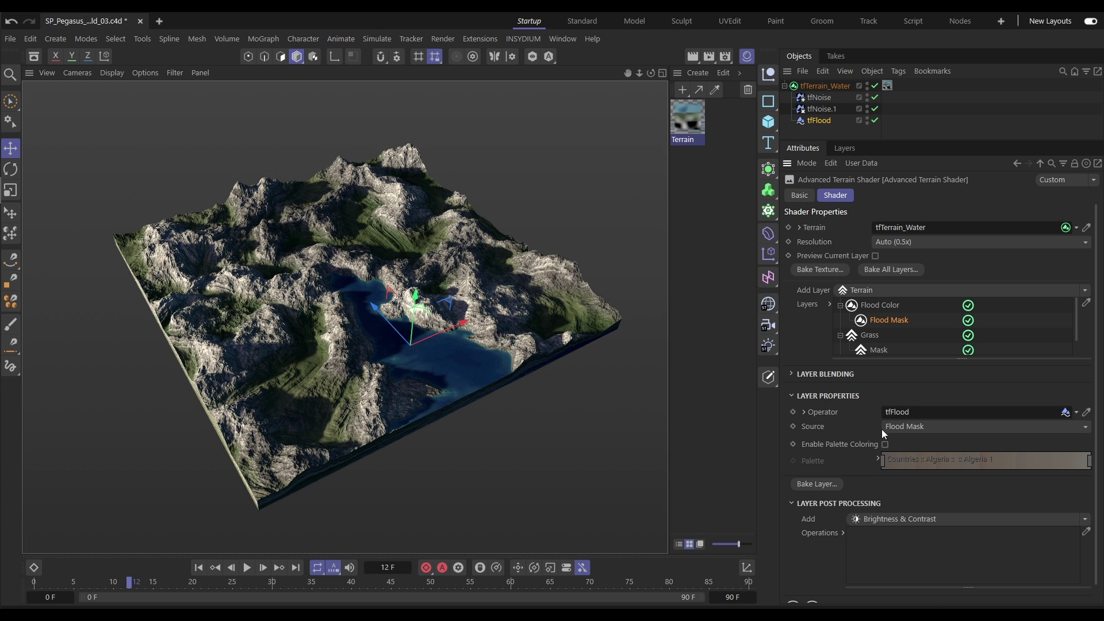
left_click(875, 308)
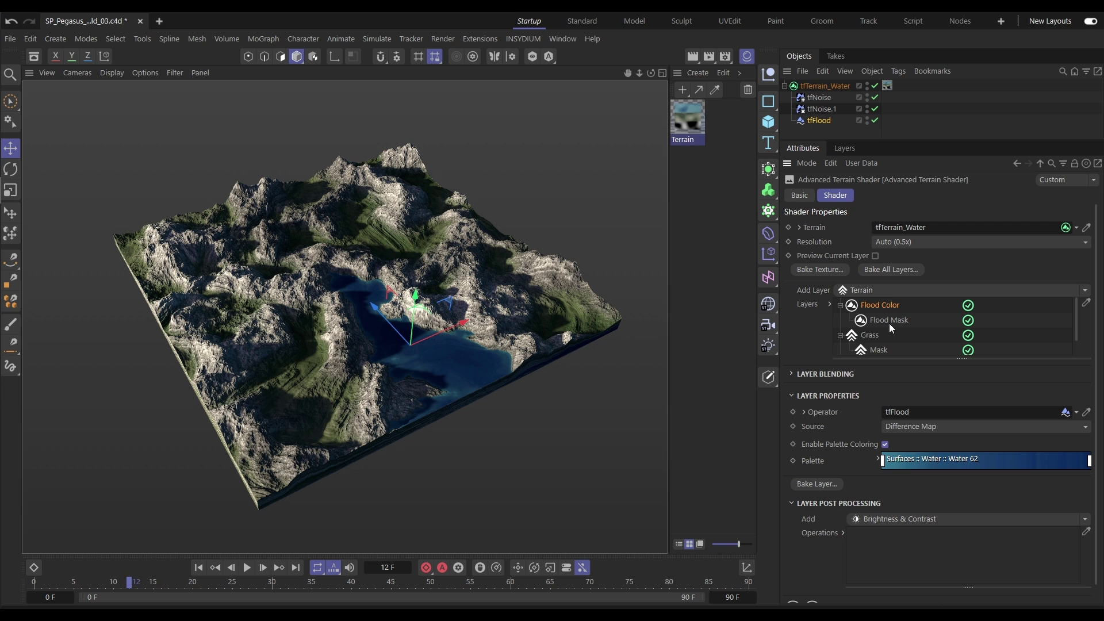
left_click(895, 322)
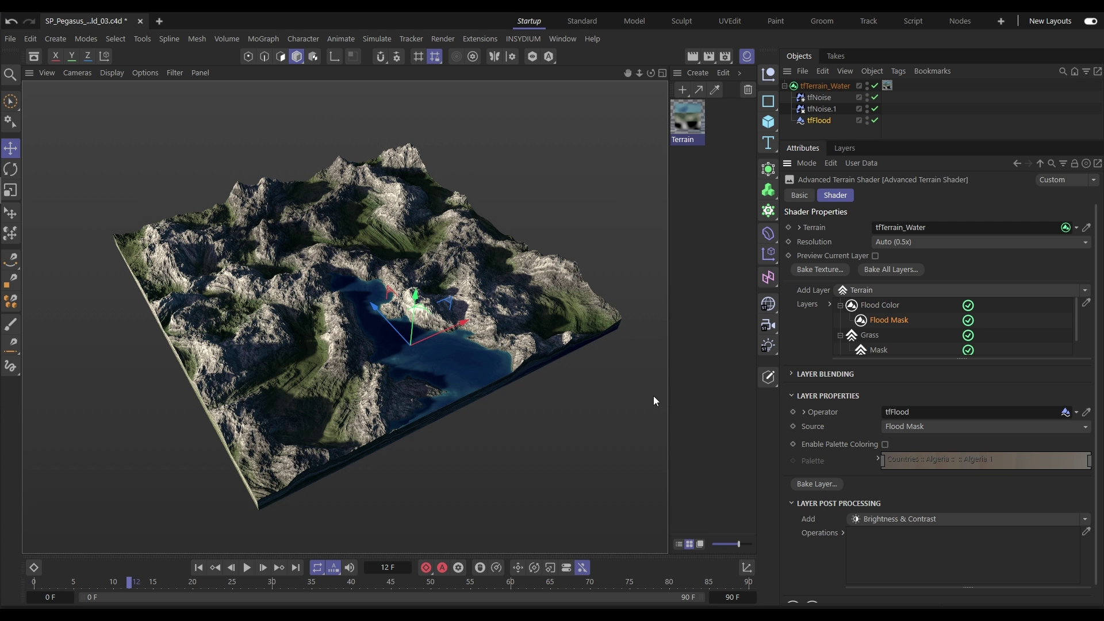
Orbit around the lake, then bring up the Valley shader's list of addable layer types.
left_click_drag(401, 323, 492, 333, "alt")
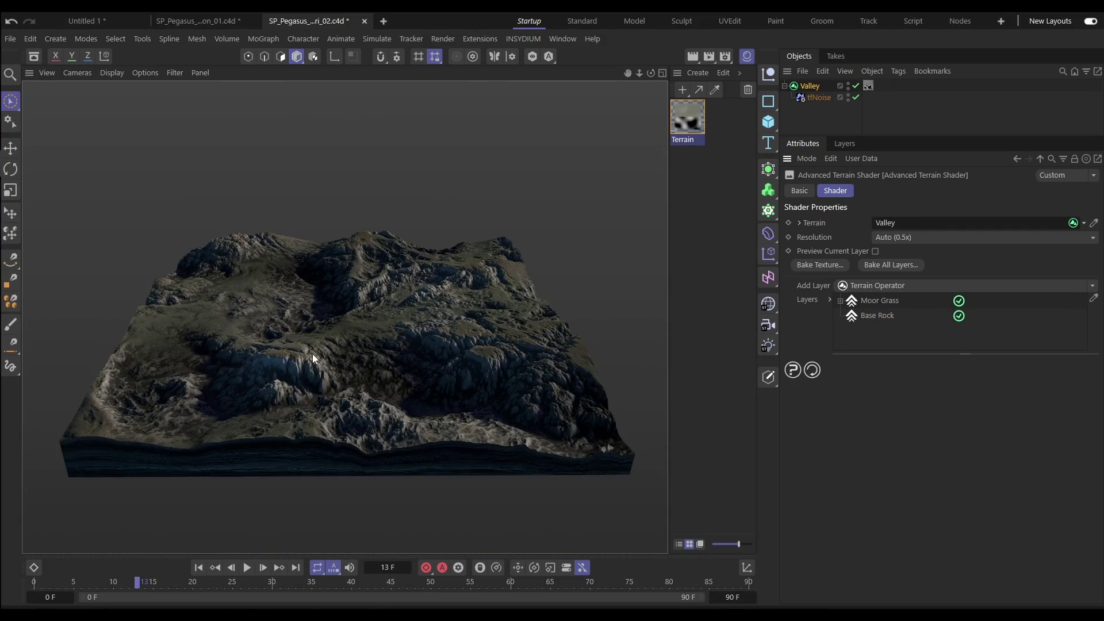
mouse_move(312, 354)
left_mouse_down("alt")
mouse_move(405, 402)
mouse_move(305, 335)
left_mouse_up("alt")
left_click(1085, 290)
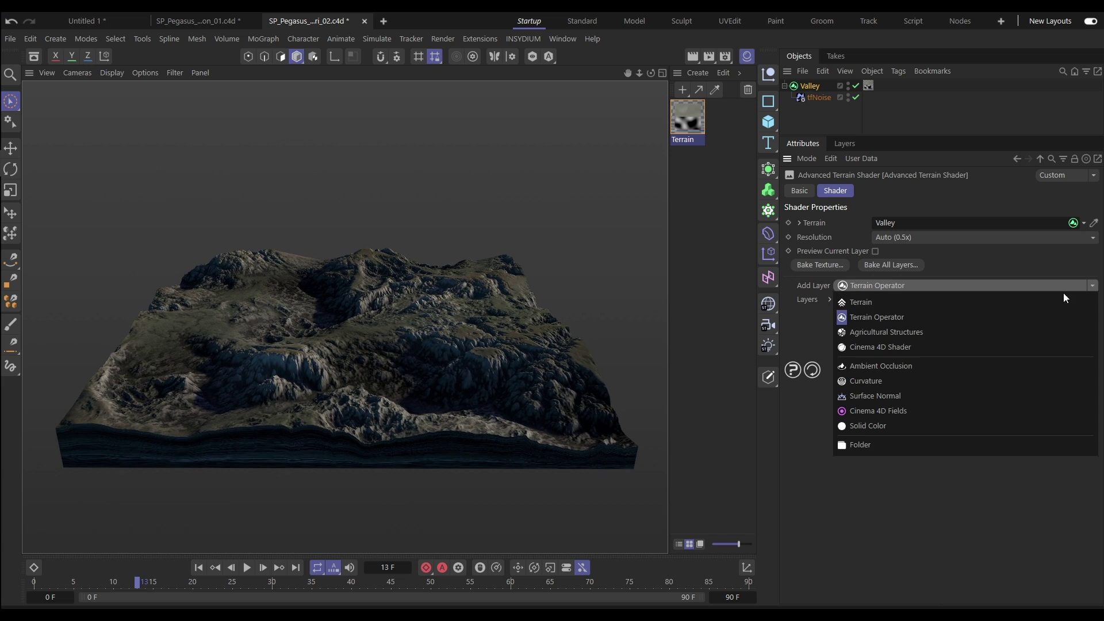
Add an Agricultural Structures layer with Grid distribution and Count U and V of 16.
left_click(869, 333)
left_click_drag(382, 371, 385, 429, "alt")
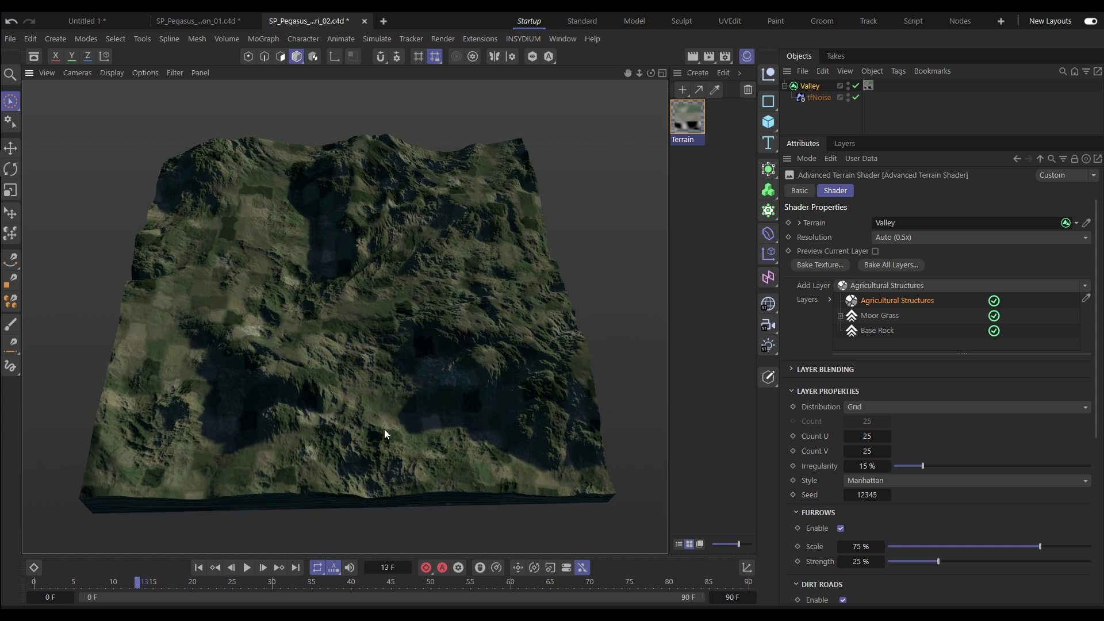
double_click(868, 437)
left_click(961, 407)
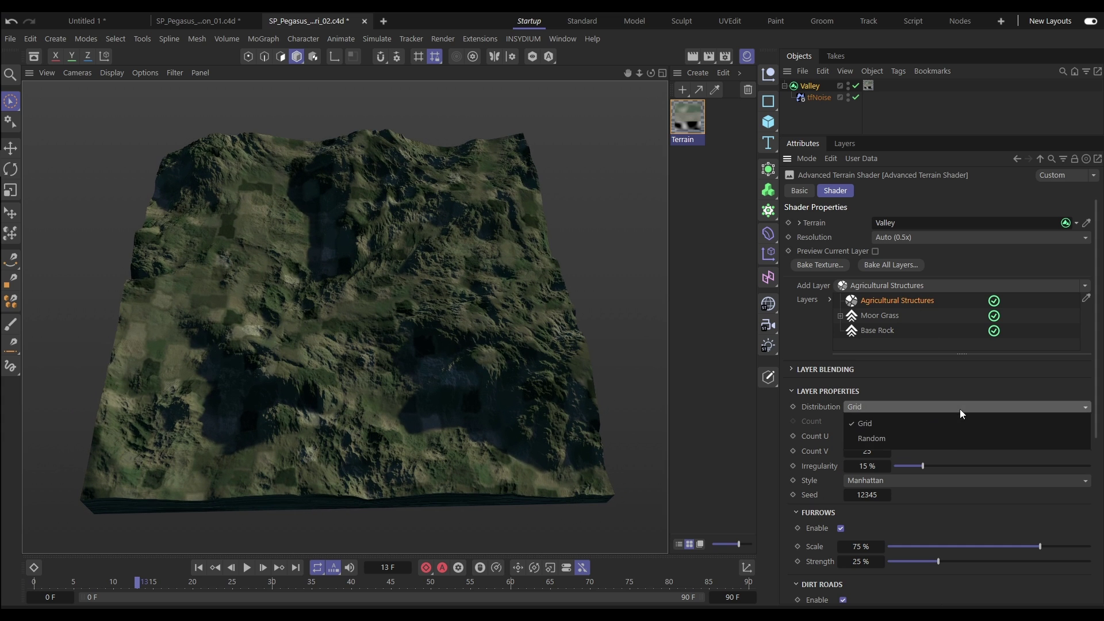
left_click(947, 441)
left_click(885, 408)
left_click(882, 426)
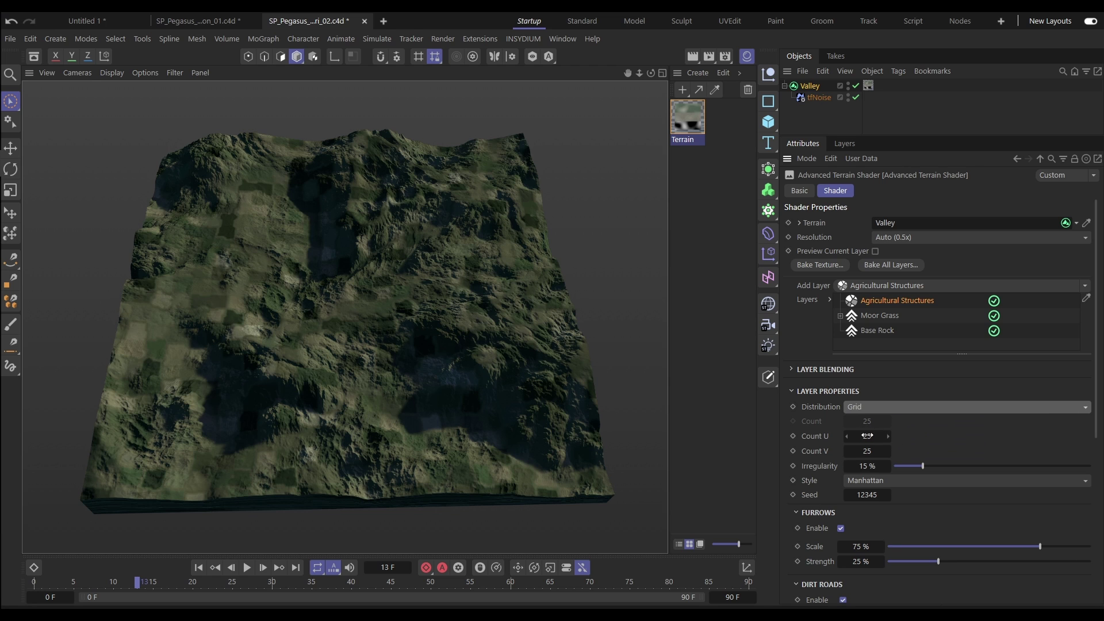
double_click(868, 436)
type("16")
key("Tab")
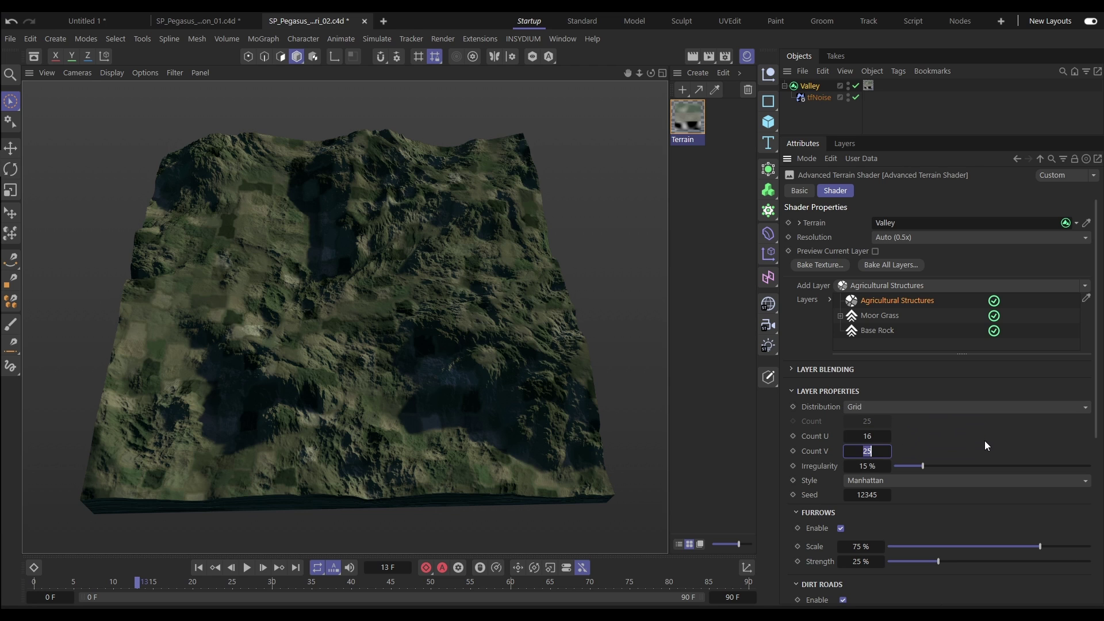
type("16")
key("Return")
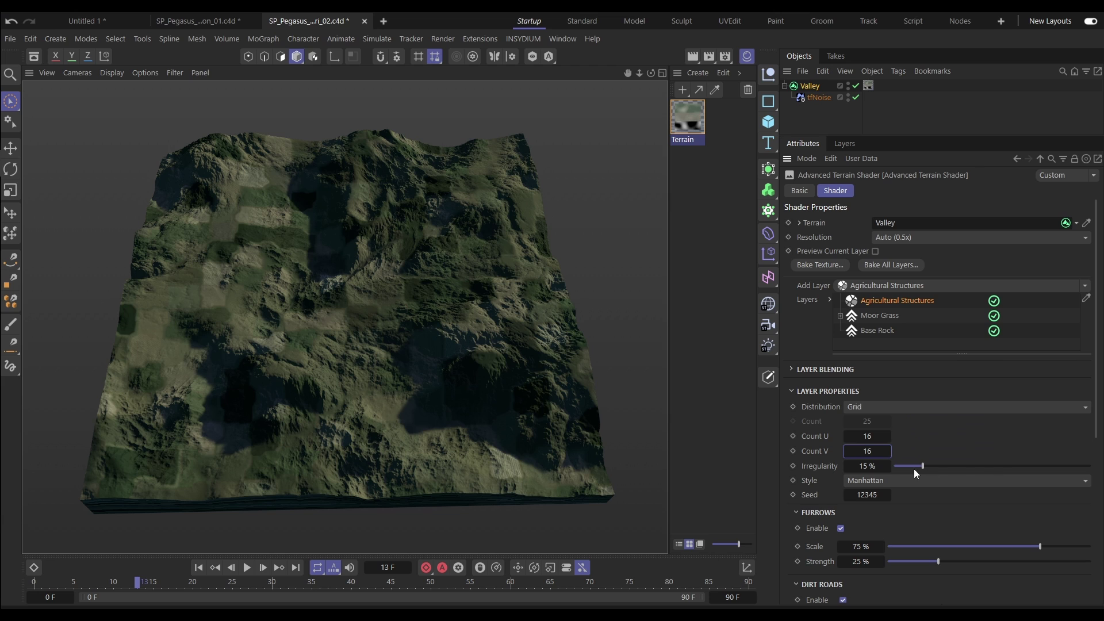
Set Irregularity to 53 % and Furrows Strength to 86 %, keeping furrows and dirt roads on.
left_click_drag(906, 468, 1041, 467)
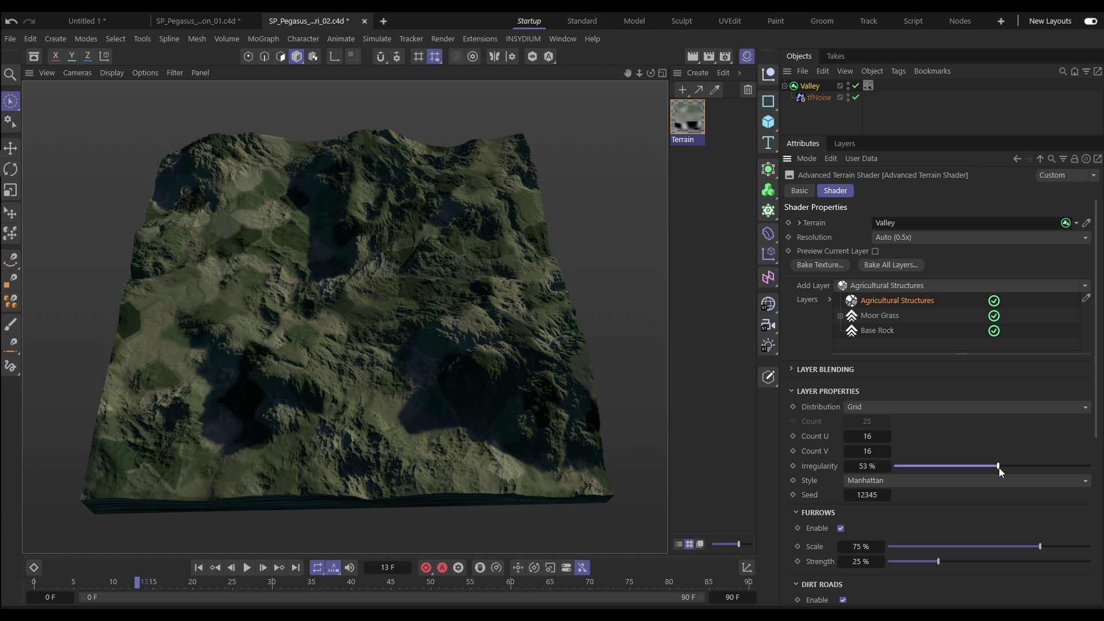
scroll(976, 483, "down", 5)
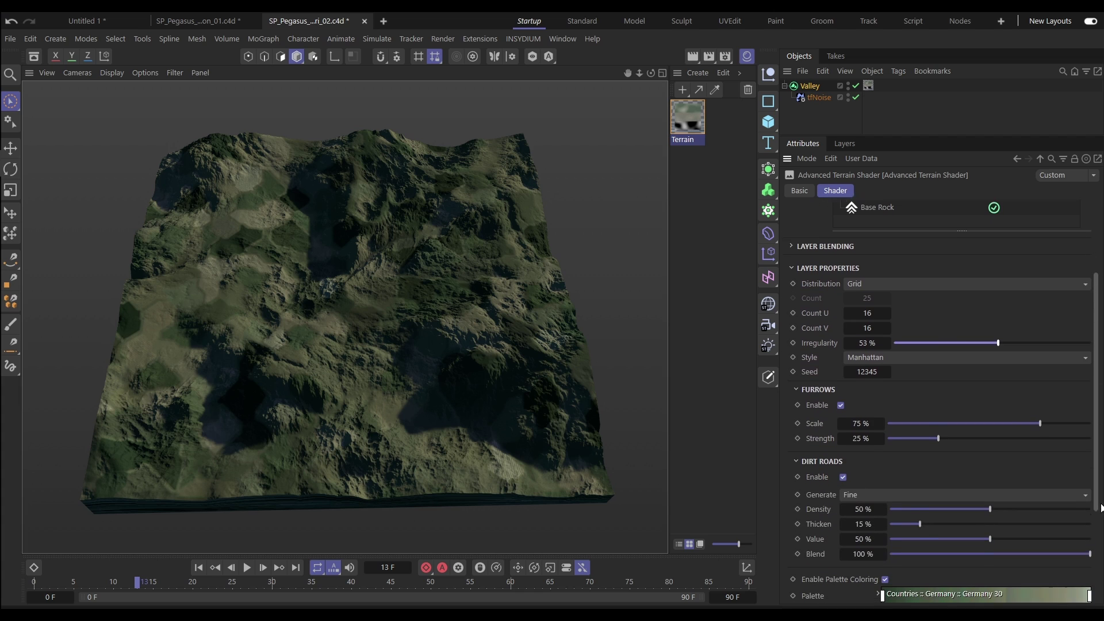
left_click_drag(938, 410, 1062, 411)
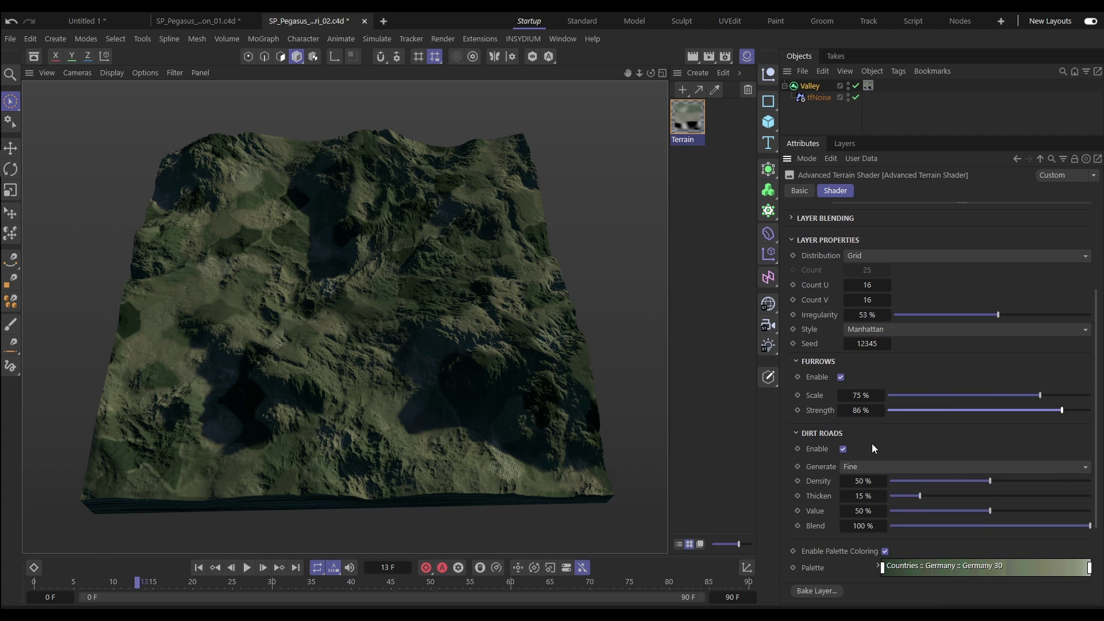
left_click(843, 376)
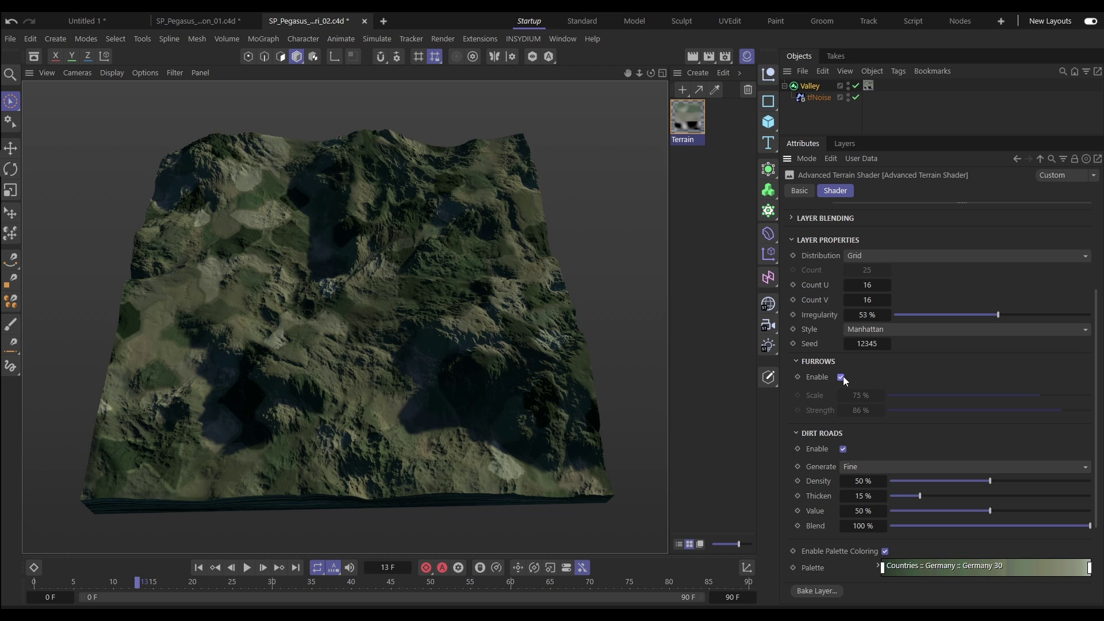
left_click(843, 376)
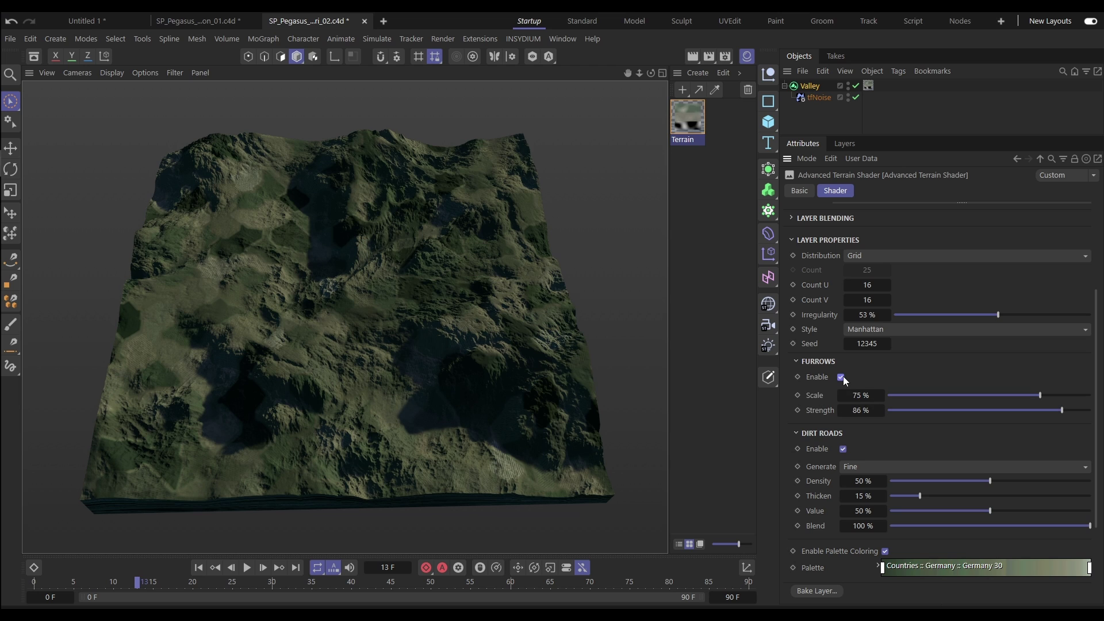
left_click(842, 450)
left_click(843, 449)
scroll(1097, 409, "up", 3)
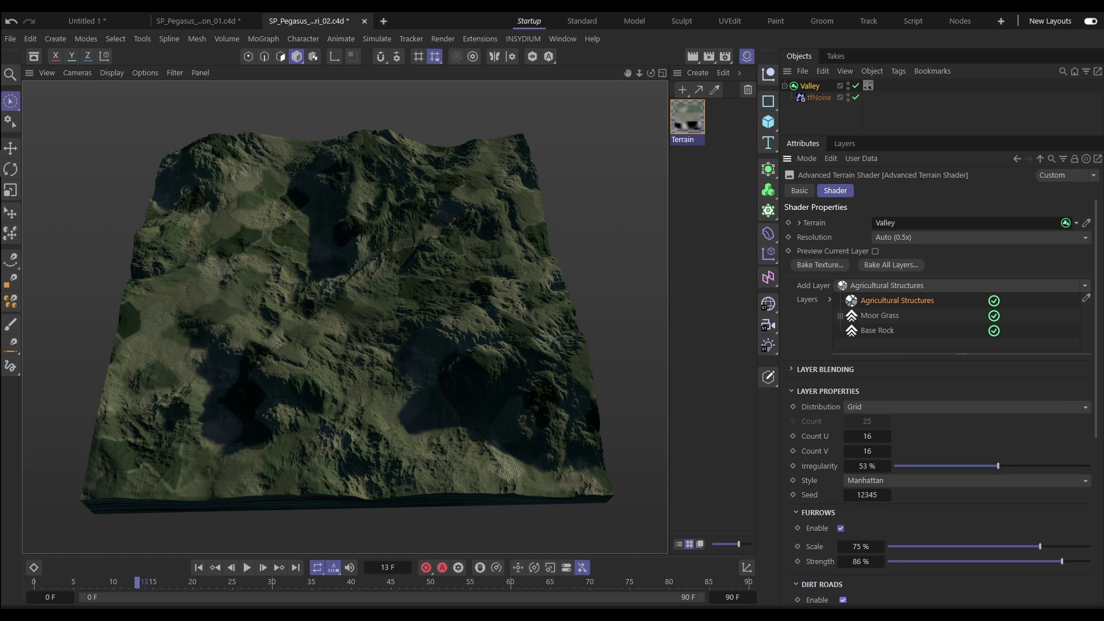
left_click(1086, 286)
Add a nested Terrain Operator layer linked to Valley and preview only that layer.
left_click(985, 317)
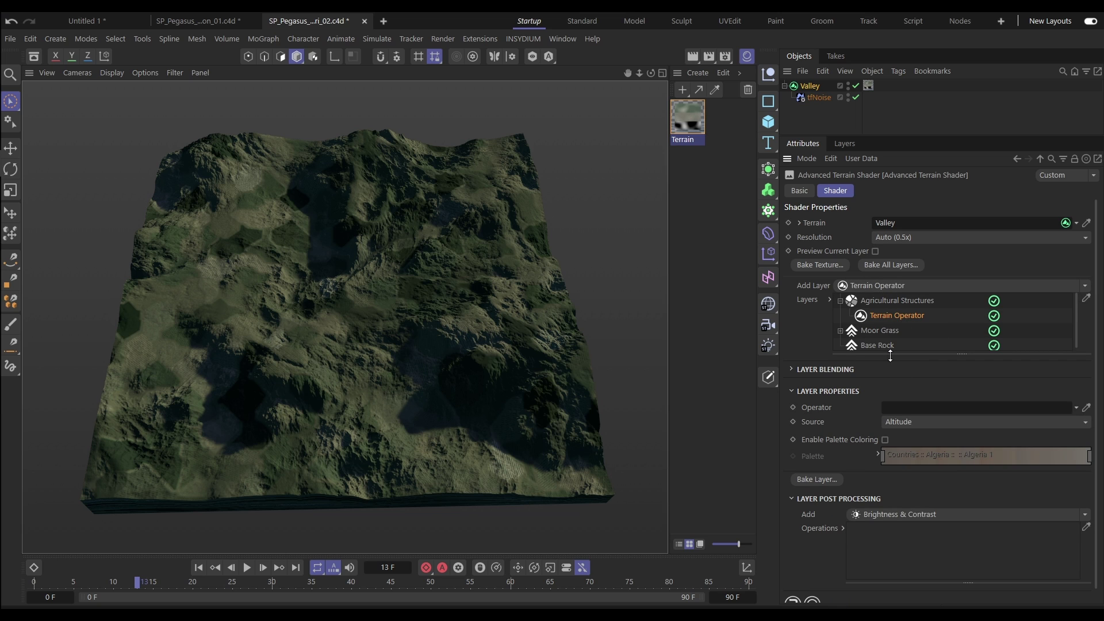
left_click_drag(812, 87, 909, 408)
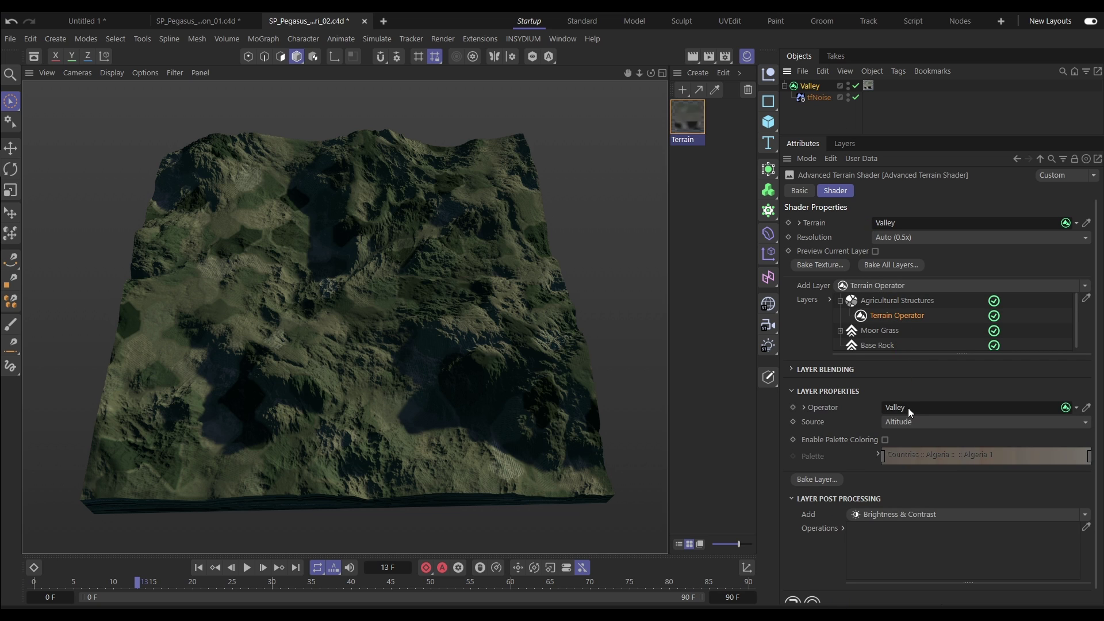
left_click(875, 251)
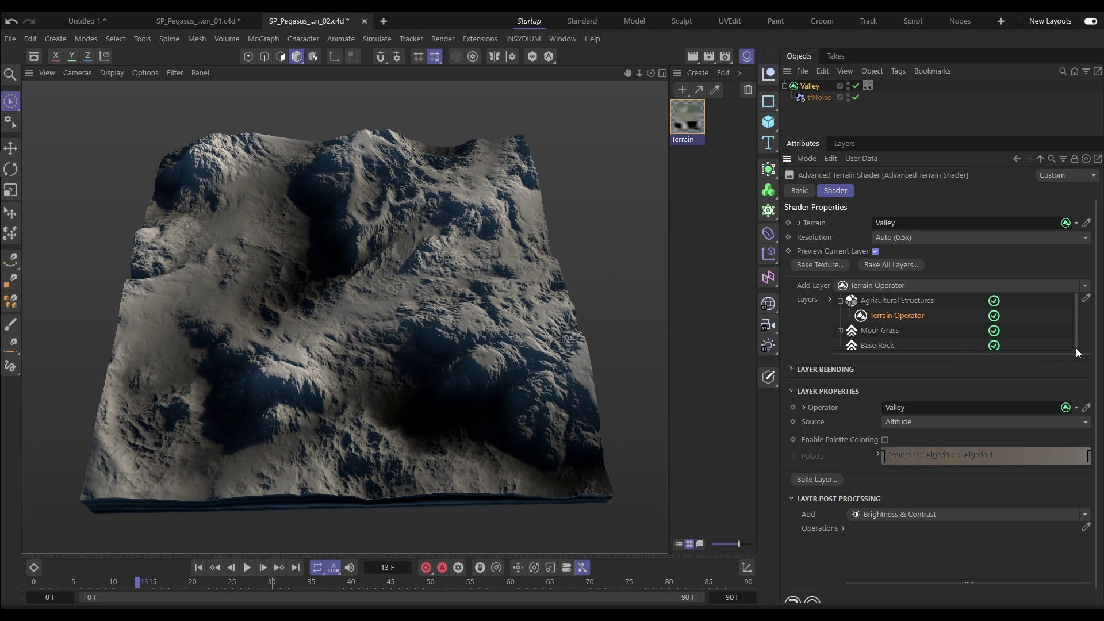
Add Gradation Curves to invert and tighten the altitude mask, then restore the full texture view.
scroll(1099, 352, "down", 1)
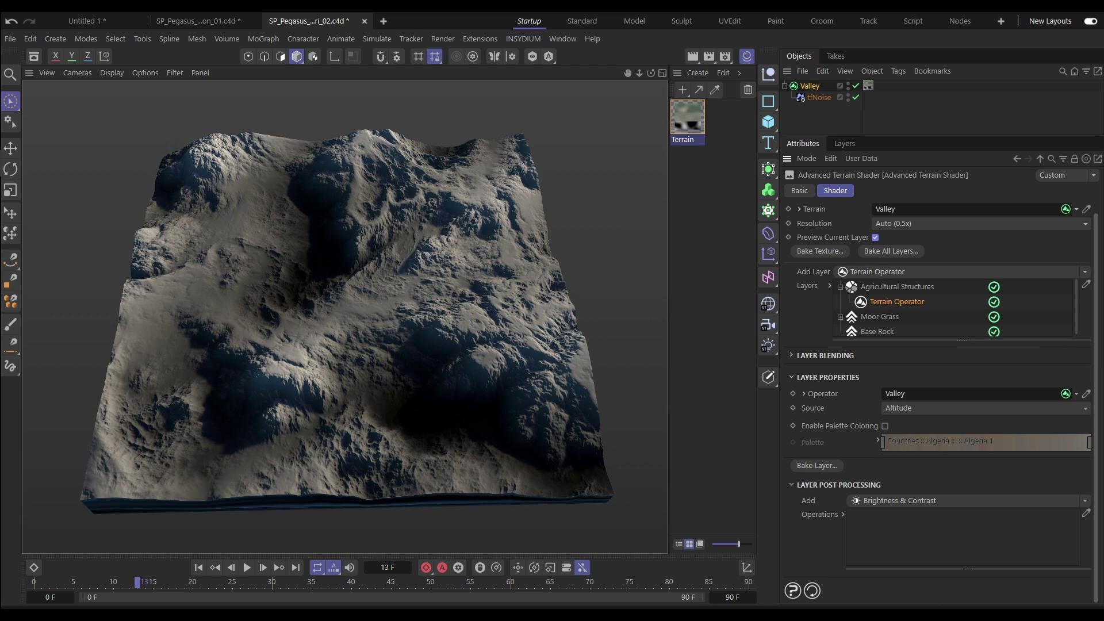
left_click(1084, 501)
left_click(923, 412)
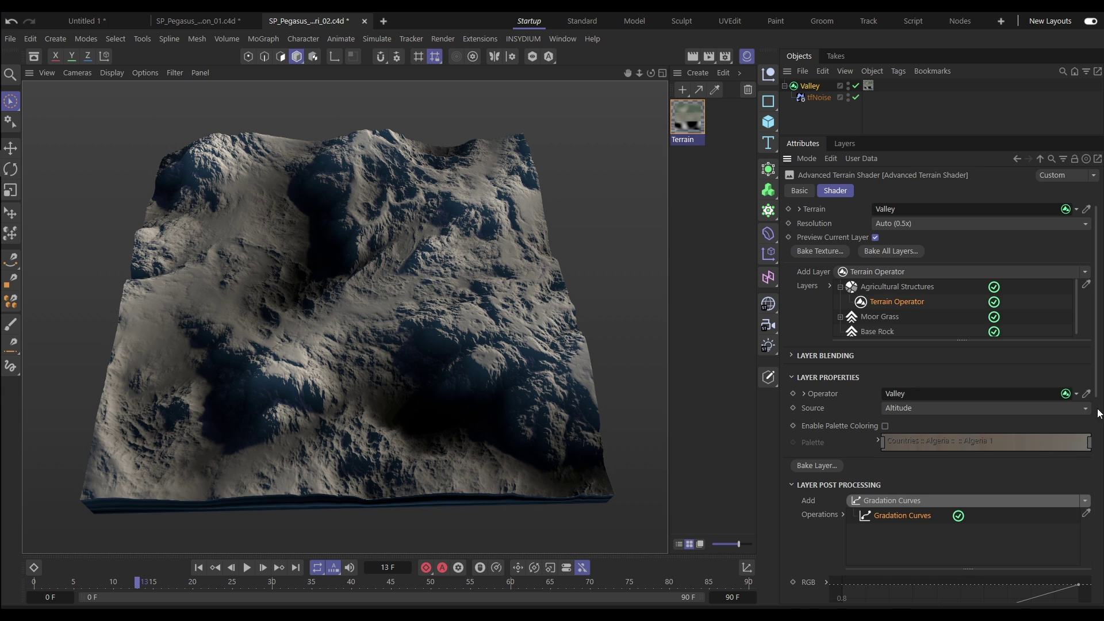
scroll(1099, 412, "down", 5)
left_click_drag(1078, 369, 892, 366)
left_click_drag(843, 439, 1006, 446)
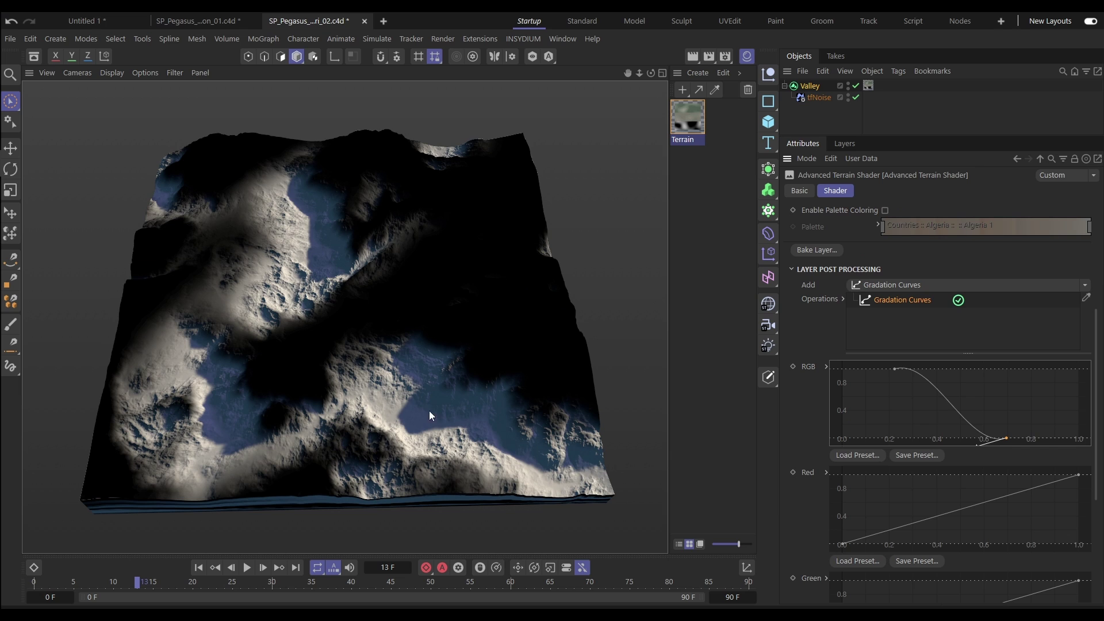
scroll(927, 311, "up", 5)
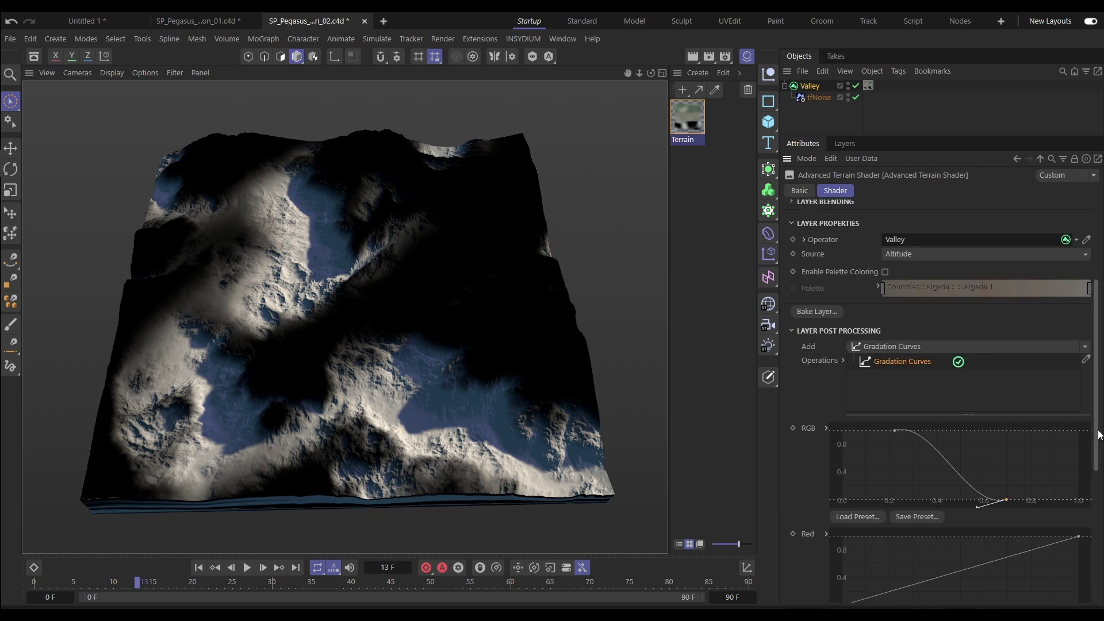
left_click(875, 247)
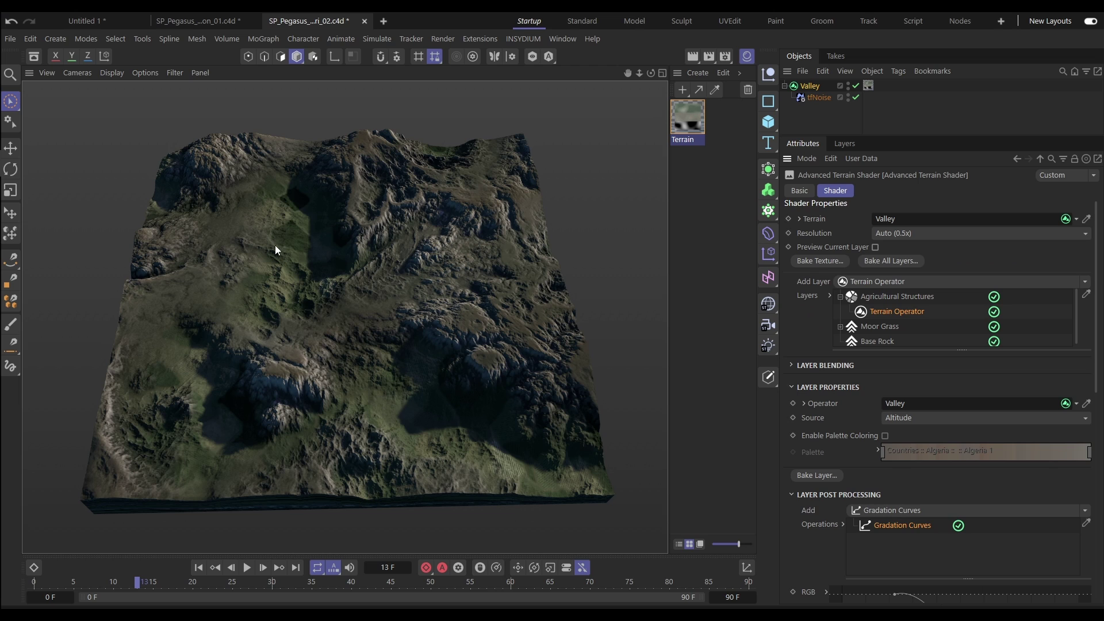
Add another nested Terrain Operator linked to Valley, previewed alone, with Source set to Slope.
left_click(1074, 283)
left_click(1023, 311)
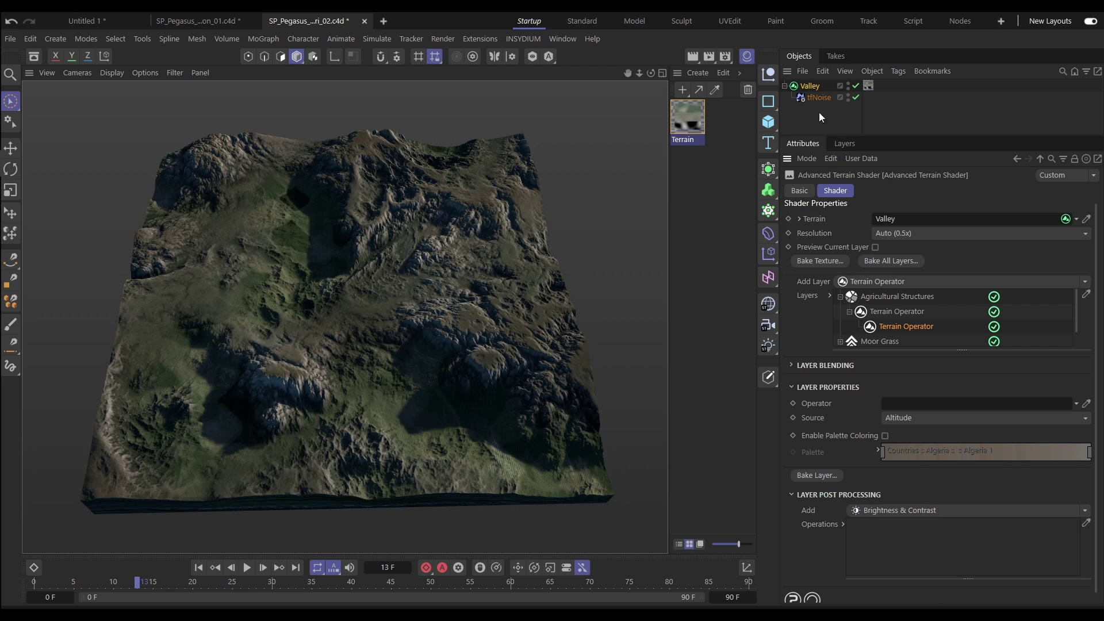
left_click_drag(812, 88, 916, 405)
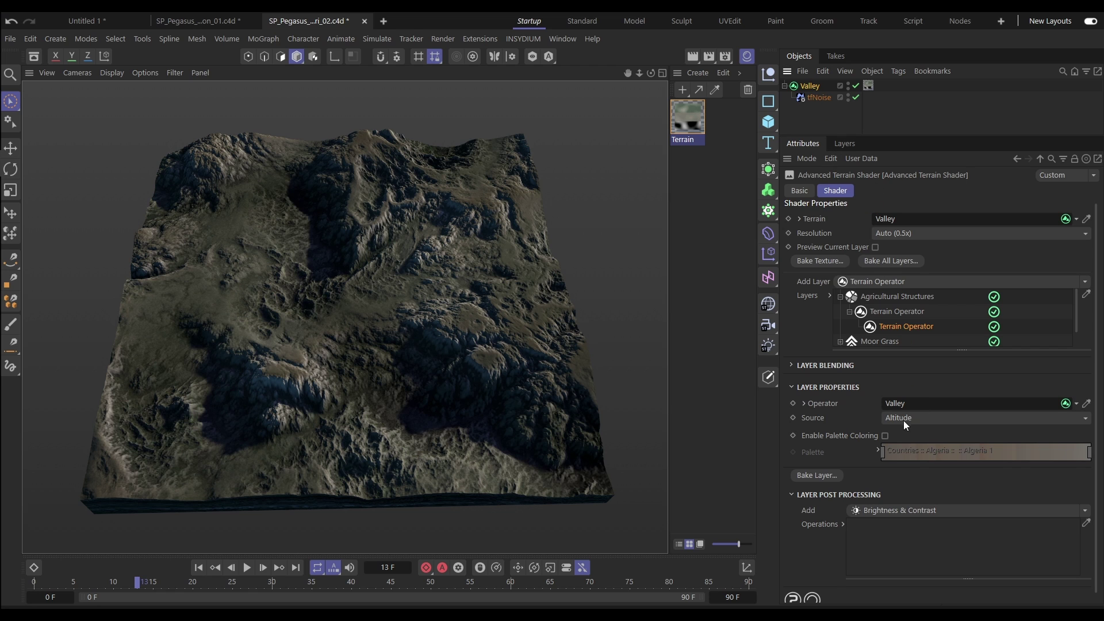
left_click(876, 246)
left_click(921, 417)
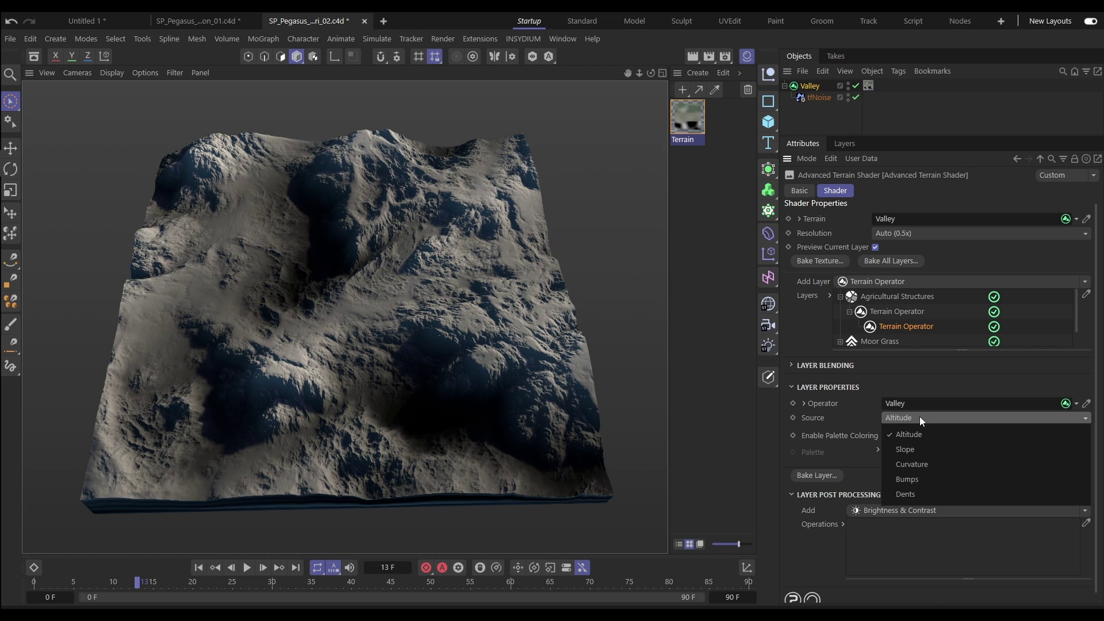
left_click(915, 449)
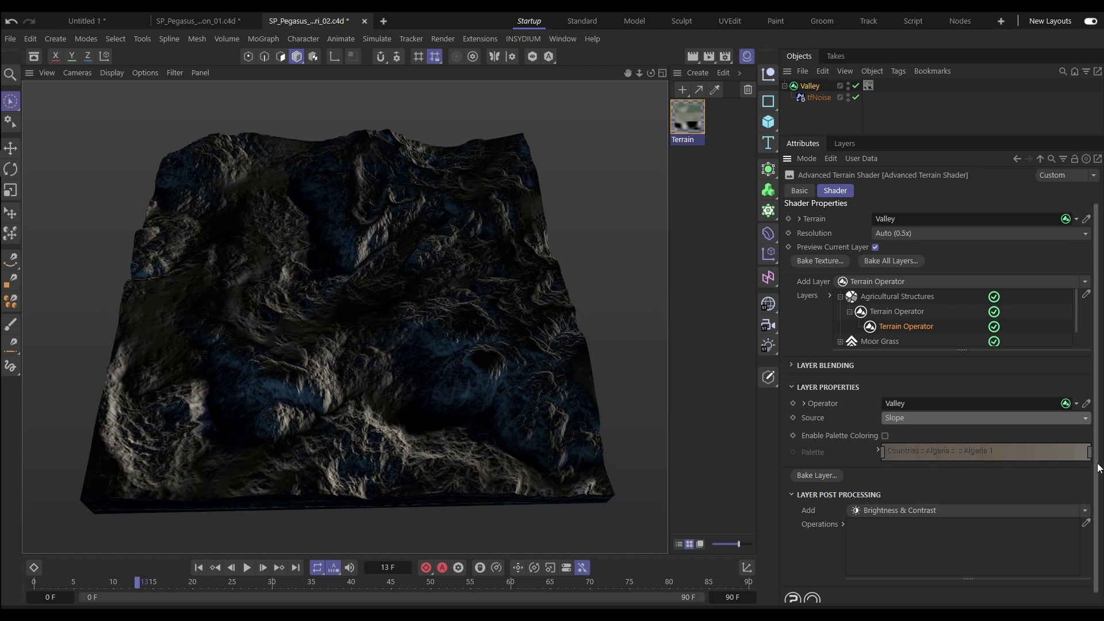
Add Gradation Curves with the top point near 0.05 and bottom near 0.5, then end preview.
scroll(1094, 462, "down", 1)
left_click(1085, 501)
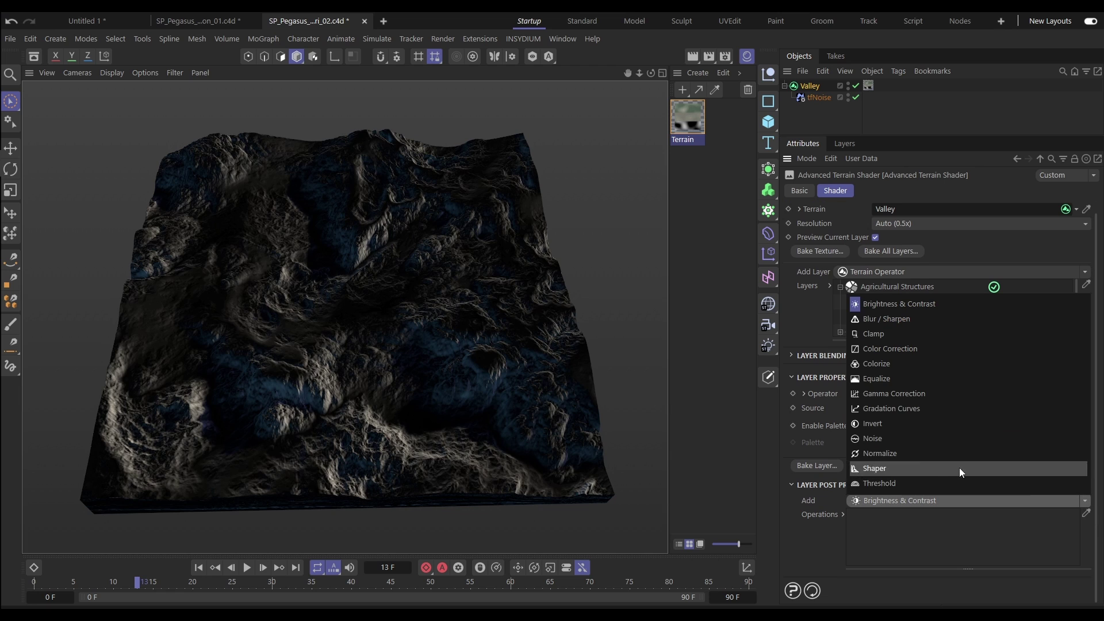
left_click(889, 409)
scroll(1096, 403, "down", 5)
scroll(1095, 402, "down", 3)
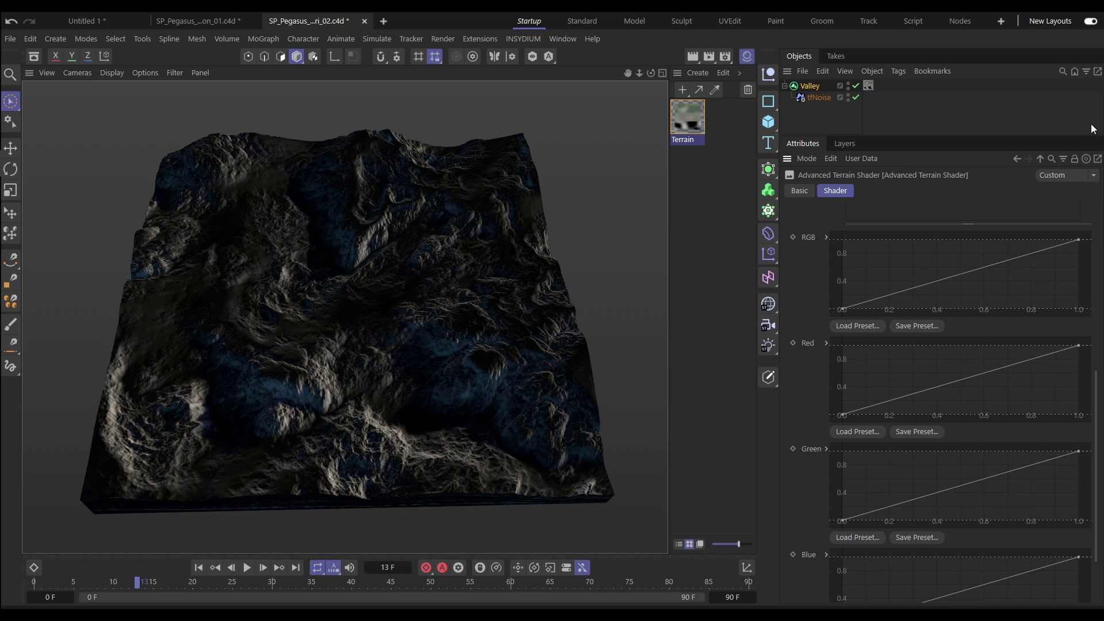
left_click_drag(1079, 239, 936, 240)
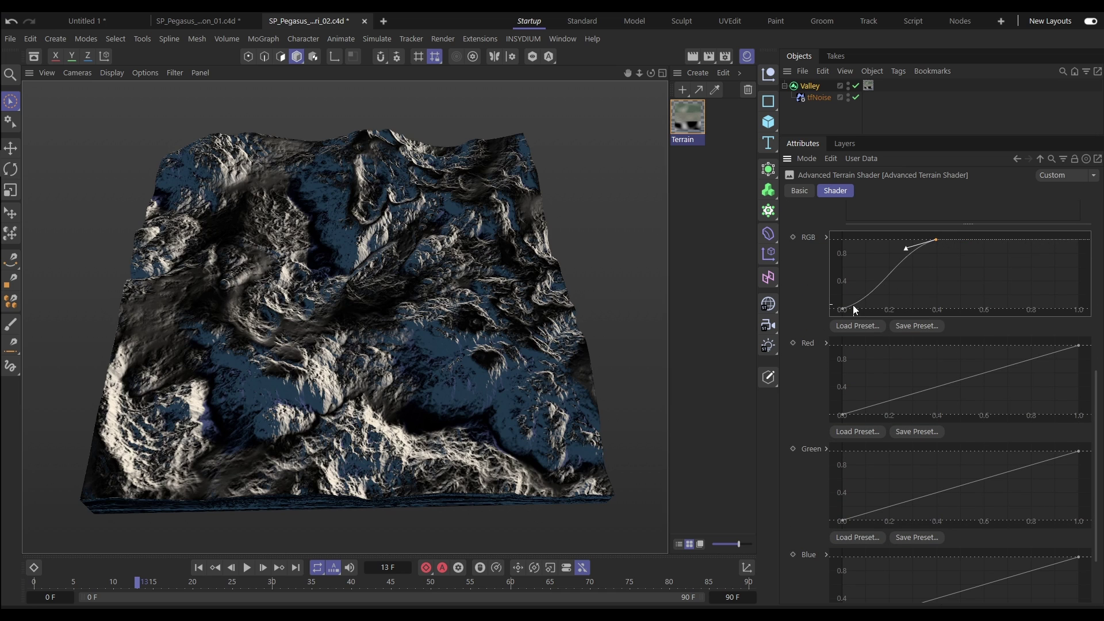
left_click_drag(843, 309, 1005, 319)
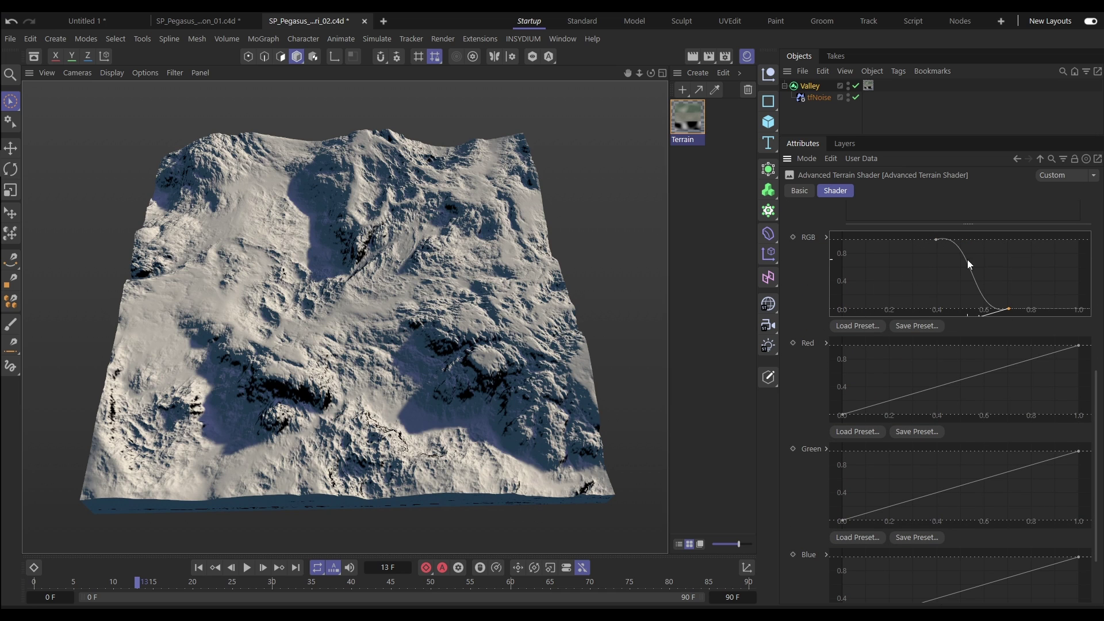
left_click_drag(937, 240, 840, 236)
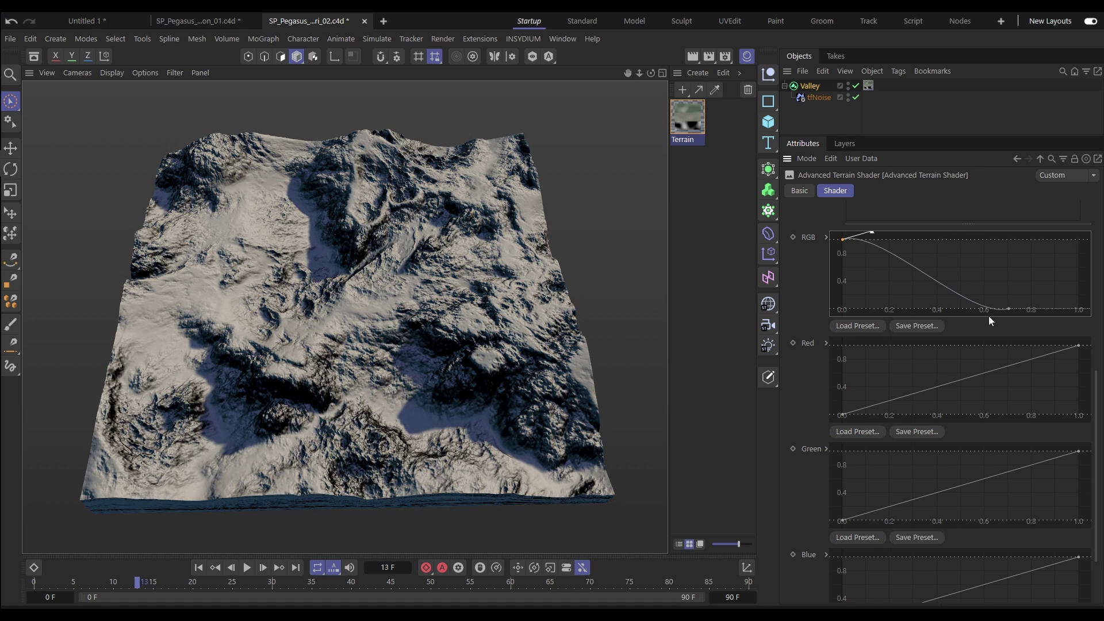
left_click_drag(1011, 309, 965, 310)
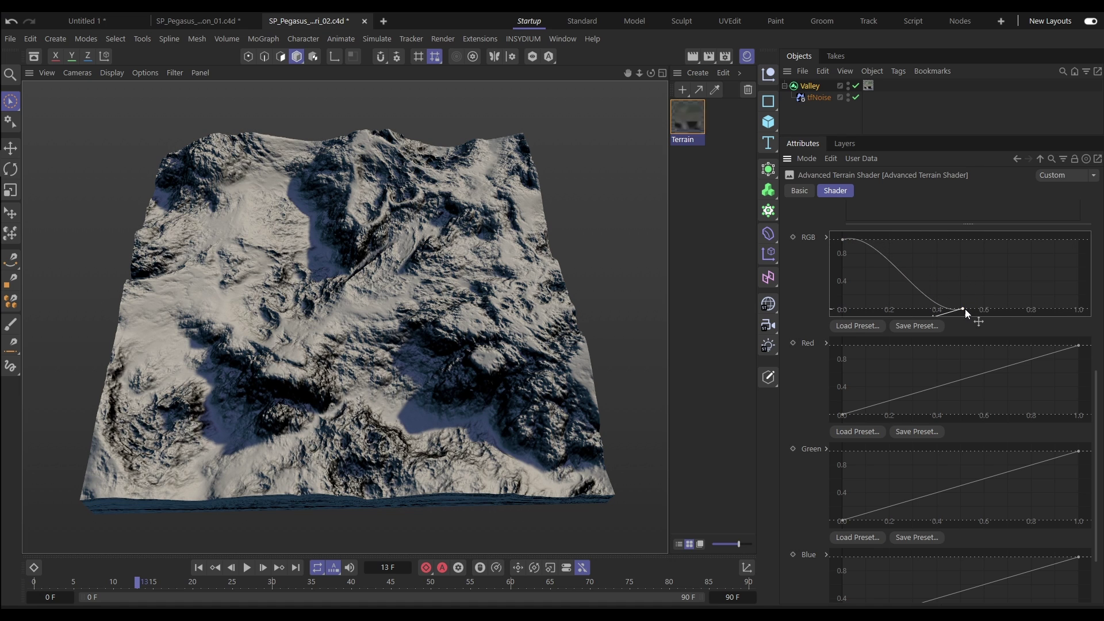
scroll(939, 243, "up", 6)
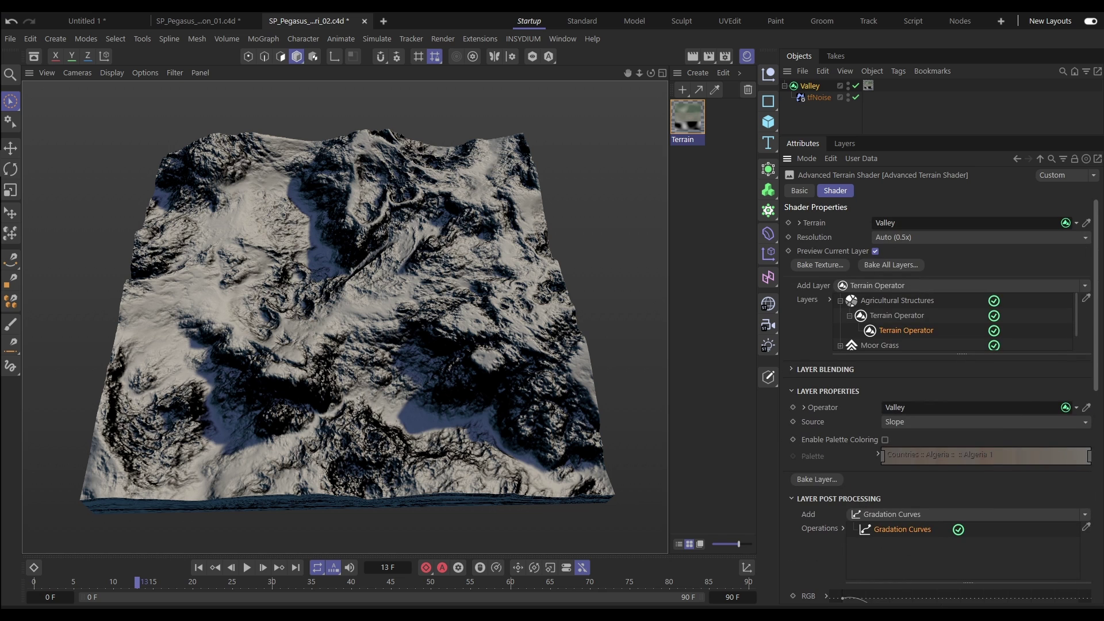
left_click(876, 252)
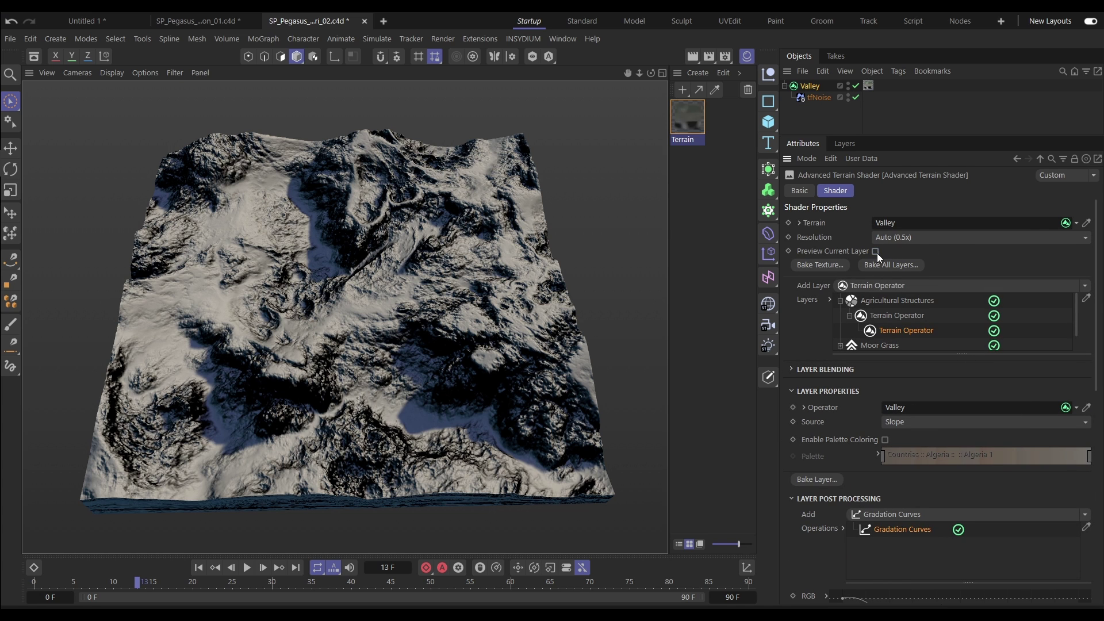
mouse_move(292, 357)
left_mouse_down("alt")
mouse_move(372, 294)
mouse_move(294, 368)
left_mouse_up("alt")
left_click(927, 317)
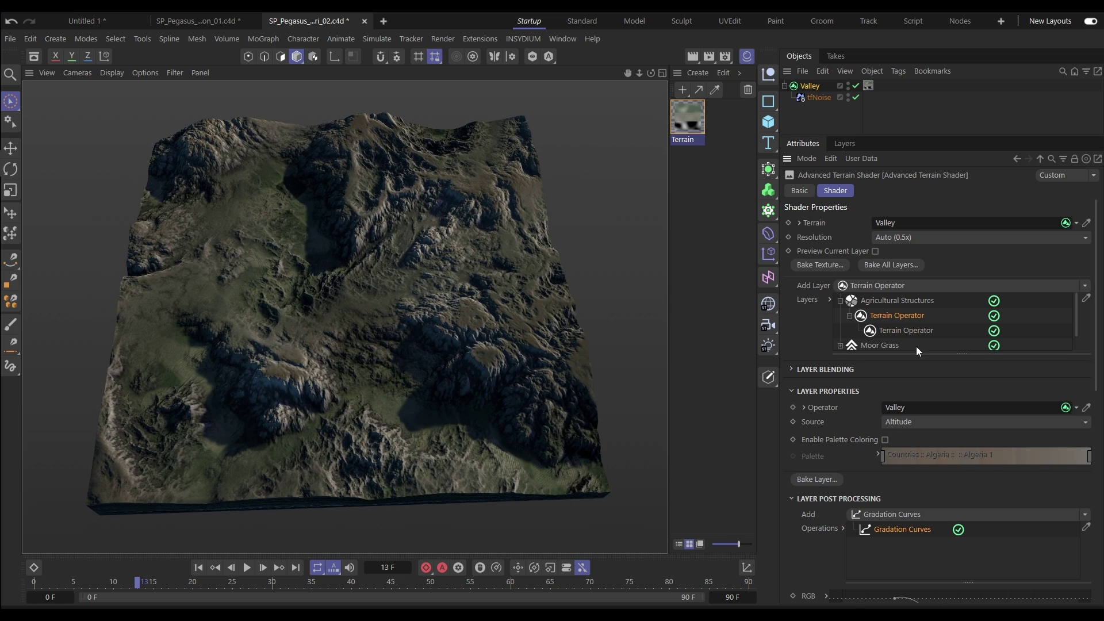
Move the parent layer's curve points right, lower to about 0.95 and upper to about 0.37.
left_click_drag(1097, 358, 1099, 426)
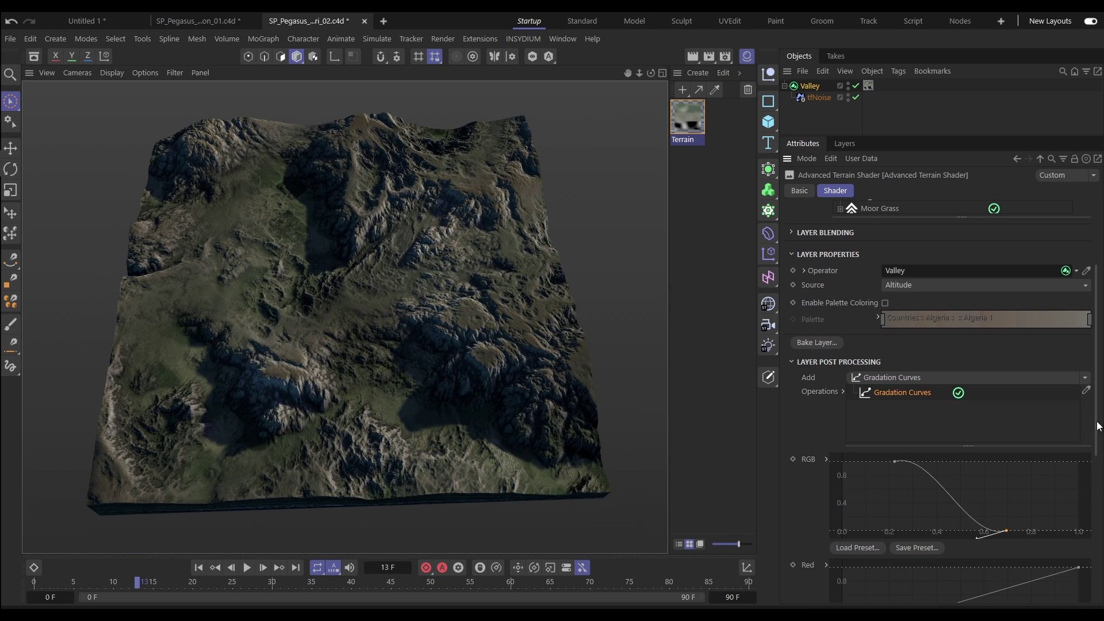
left_click_drag(1007, 531, 1054, 536)
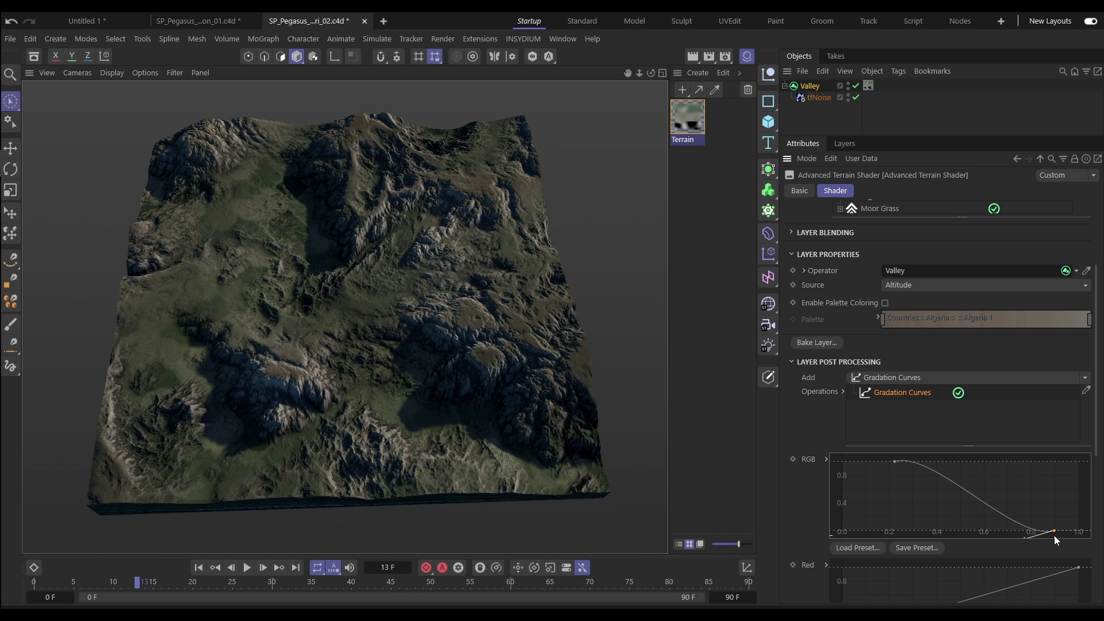
left_click_drag(896, 462, 927, 462)
left_click_drag(274, 355, 238, 328, "alt")
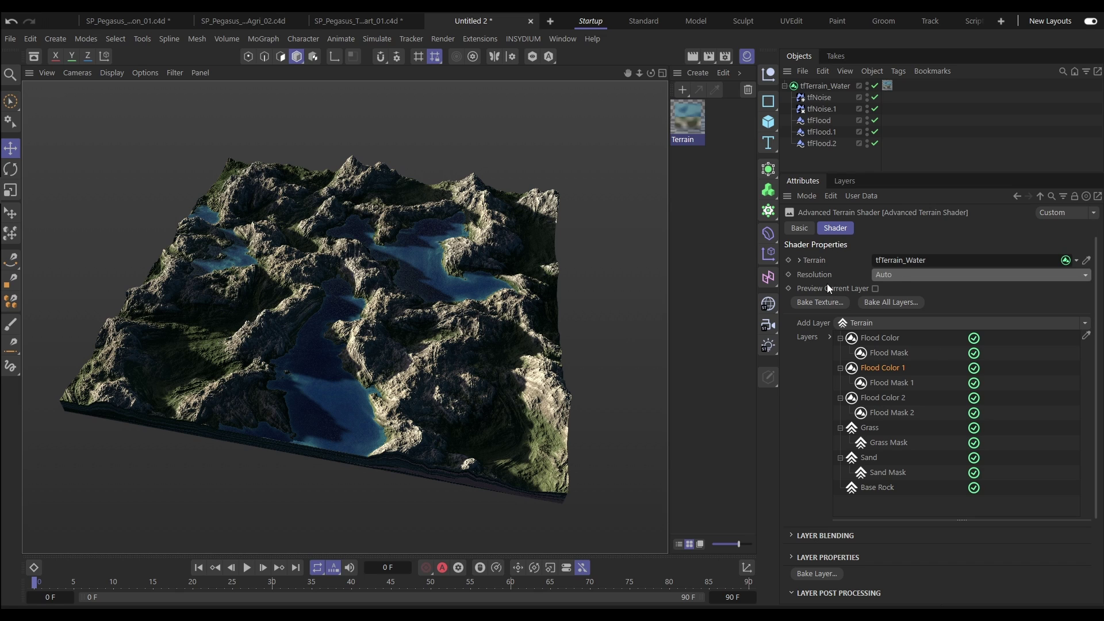
left_click(899, 278)
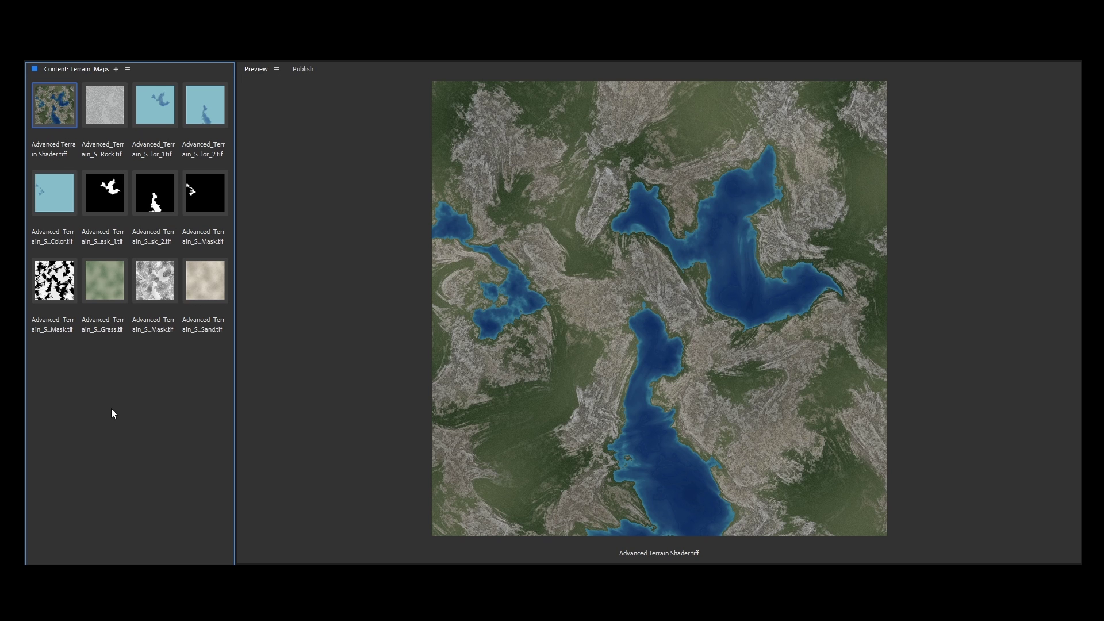
Step through the baked Flood_Color, flood mask and Sand map previews in Terrain_Maps.
key("Right")
key("Right")
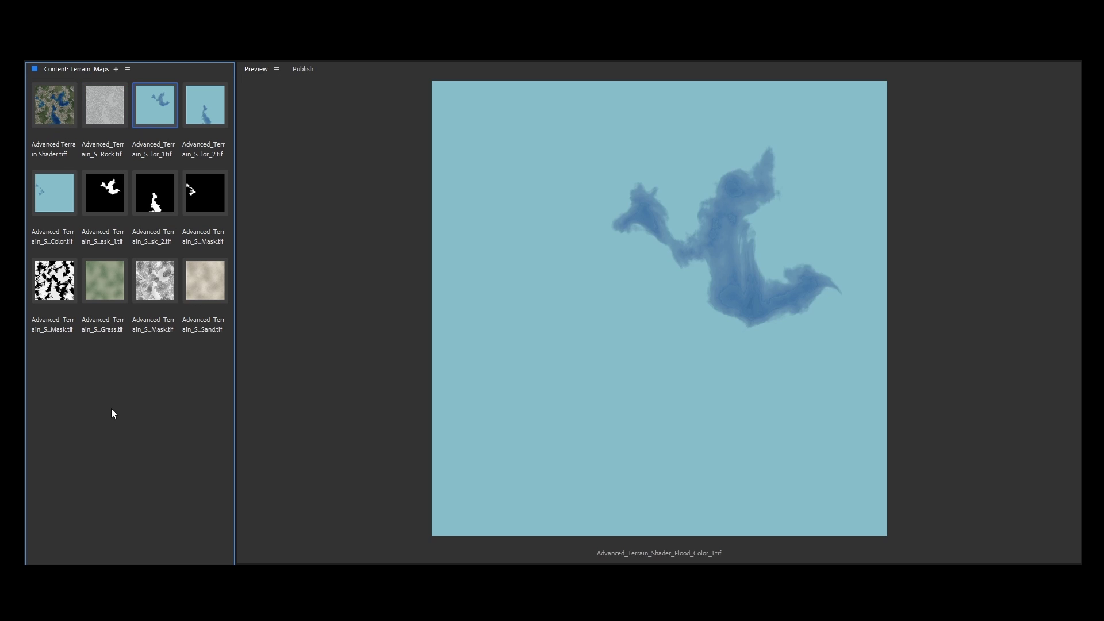
key("Right")
key("Right")
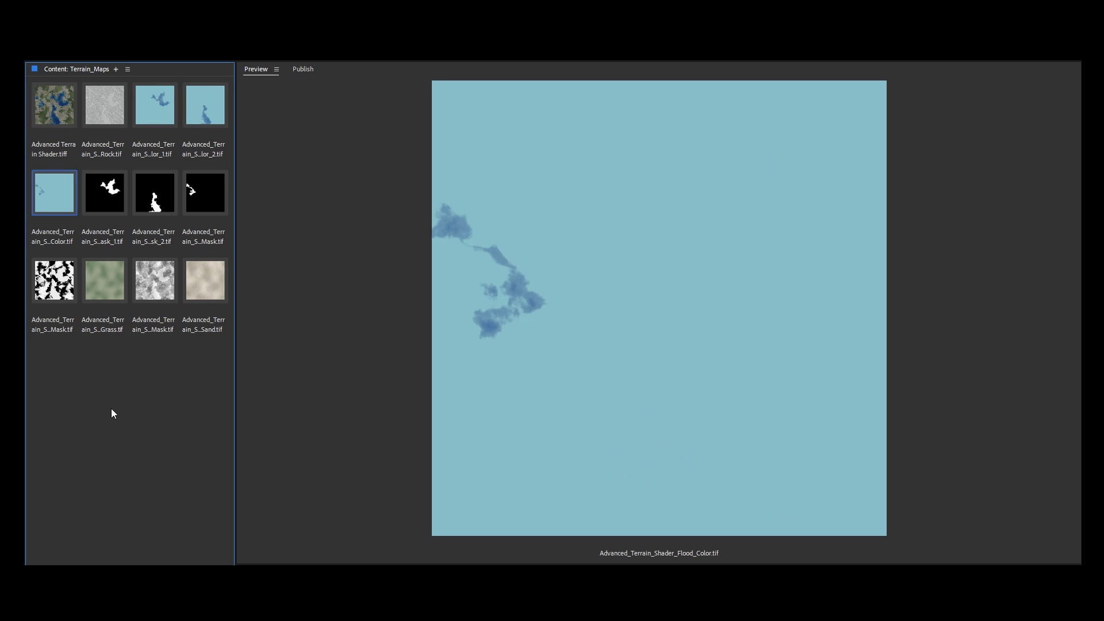
key("Right")
key("Right")
key("Right")
key("Right")
key("Right")
key("Right")
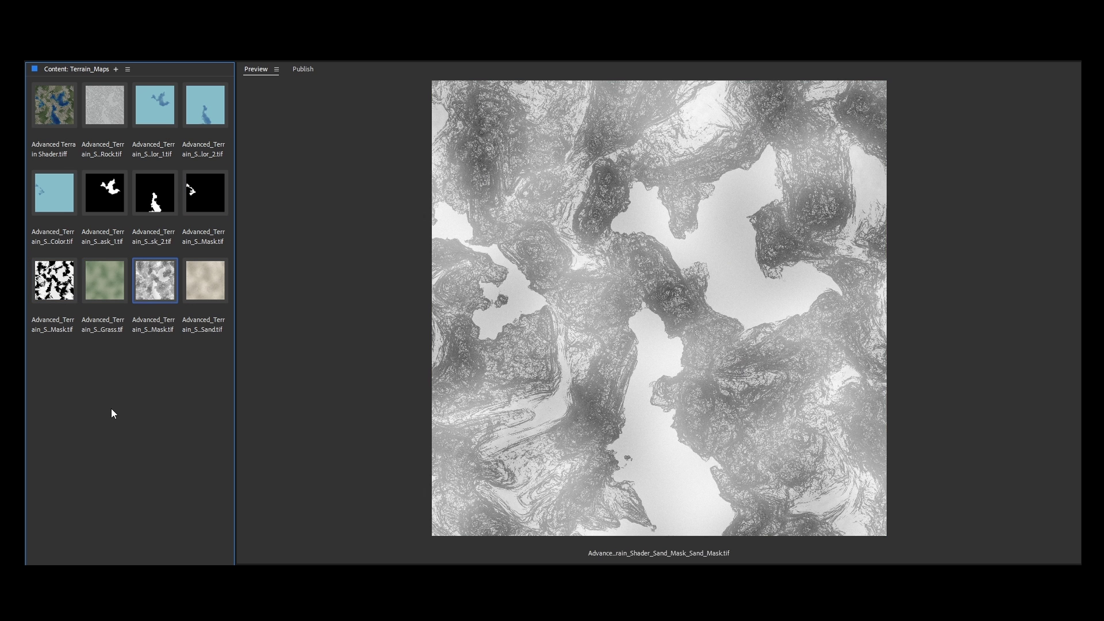
key("Right")
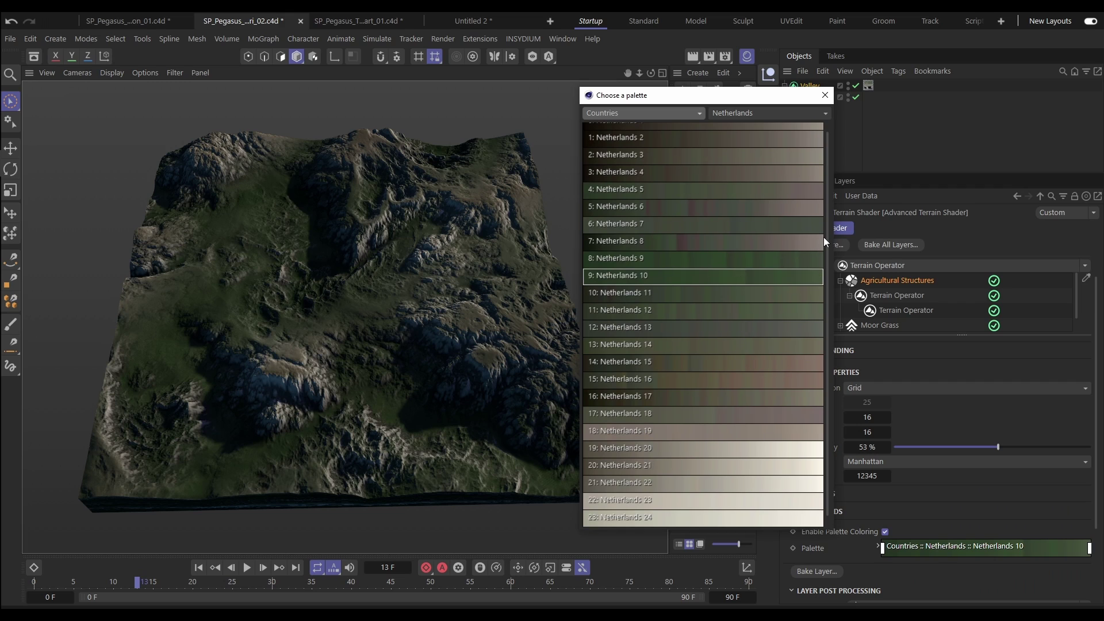
Switch the palette country to Italy and pick the Italy 22 palette for the fields.
scroll(829, 295, "up", 1)
left_click(770, 113)
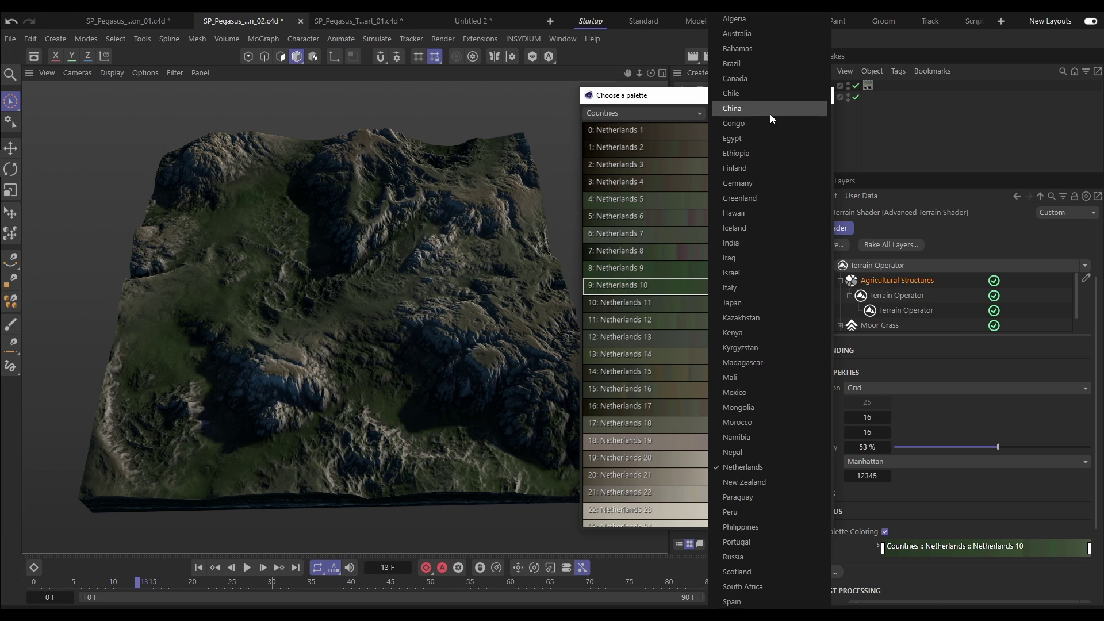
left_click(748, 288)
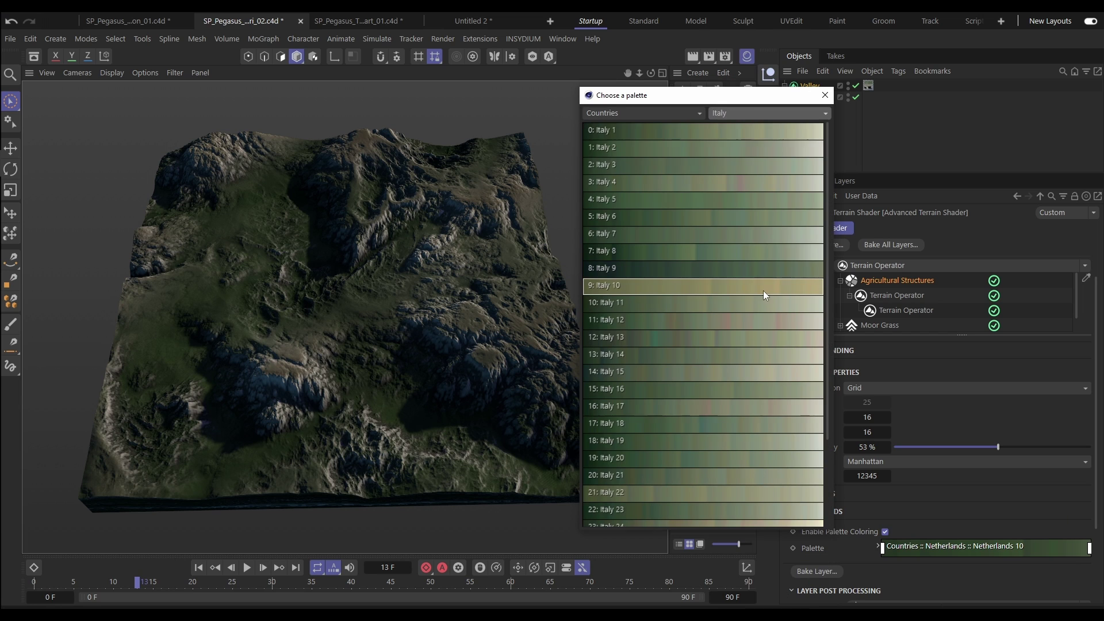
left_click_drag(827, 184, 830, 301)
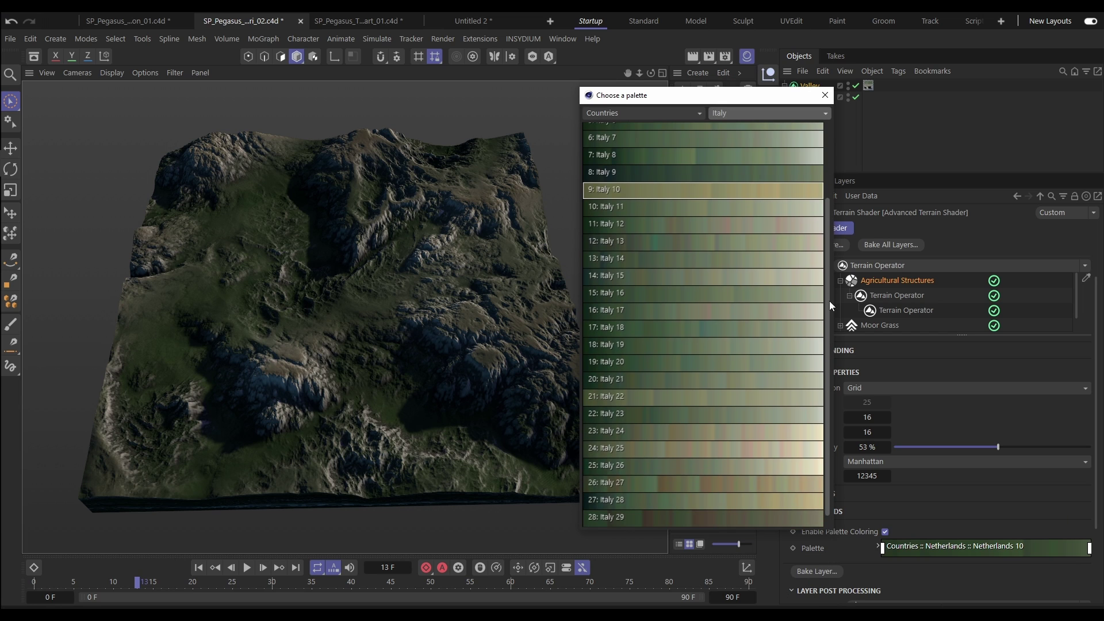
left_click(747, 389)
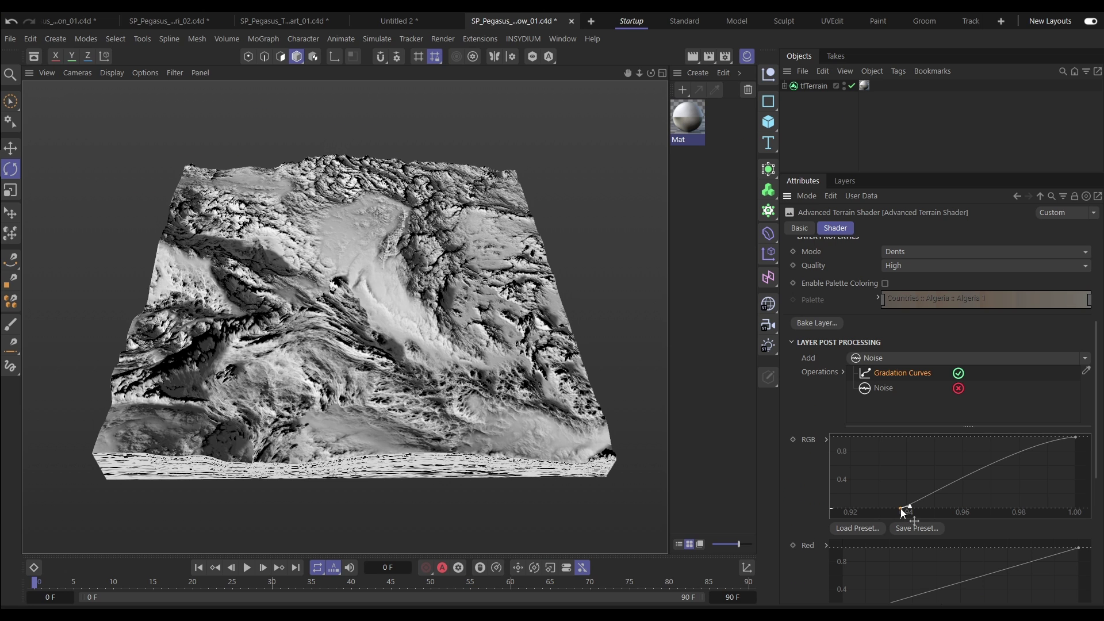
Shift the Gradation Curves lower point right and enable the Noise operation, then check the terrain.
left_click_drag(901, 508, 1051, 532)
left_click(958, 389)
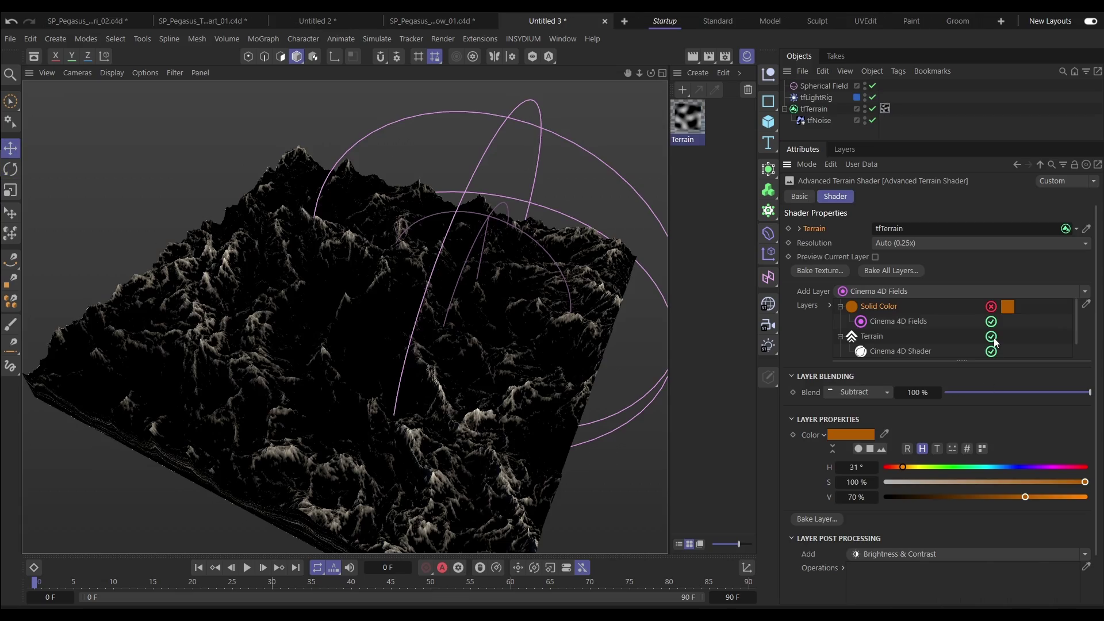
left_click_drag(362, 359, 473, 333, "alt")
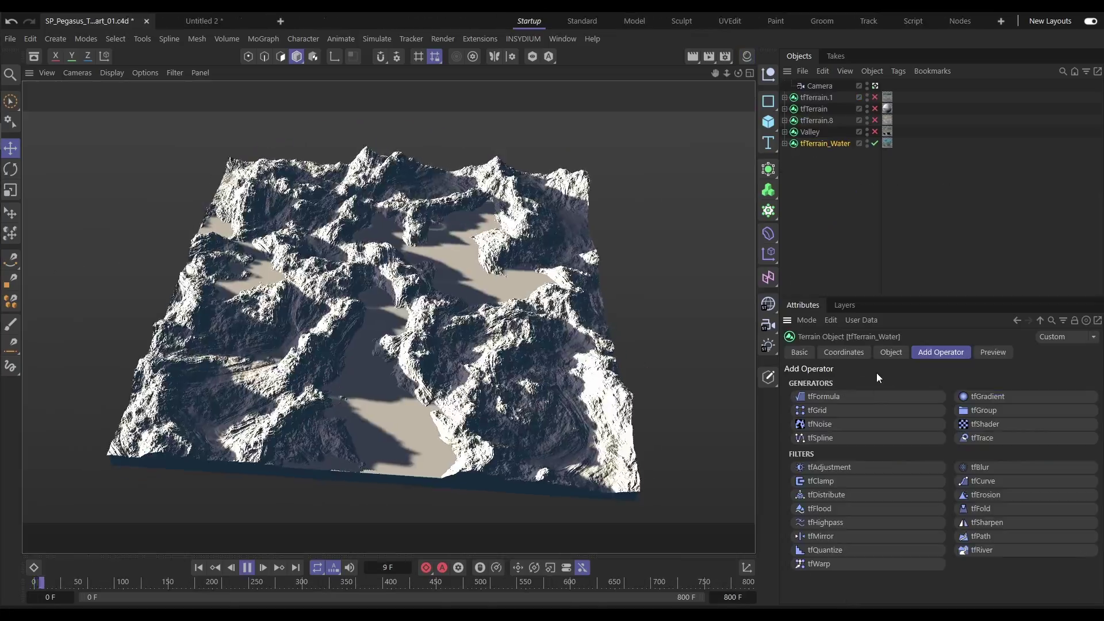